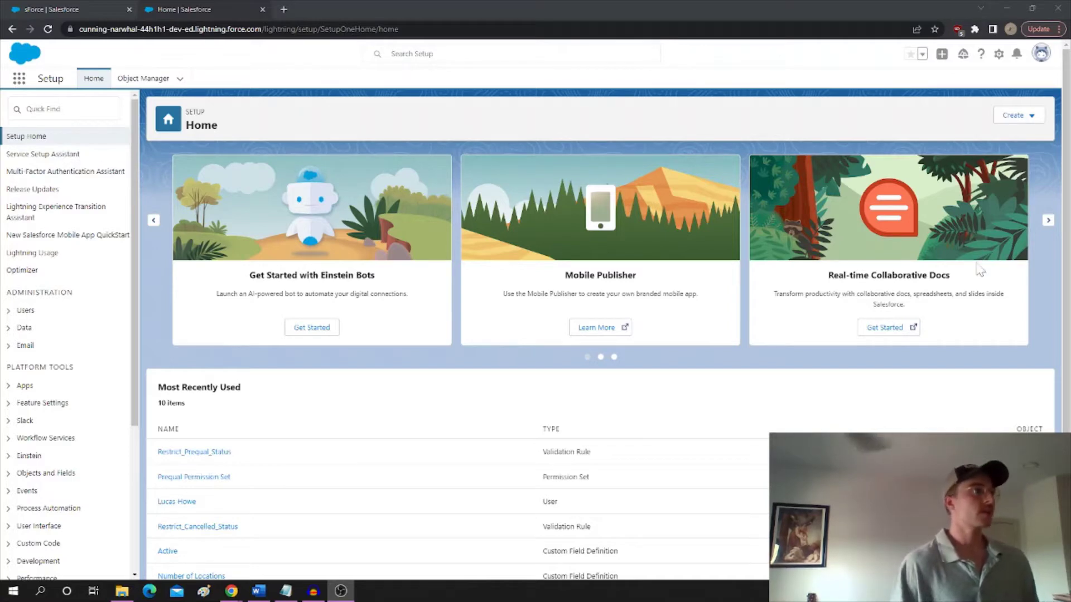
- Open the Account object from the Object Manager list
click(141, 82)
click(142, 82)
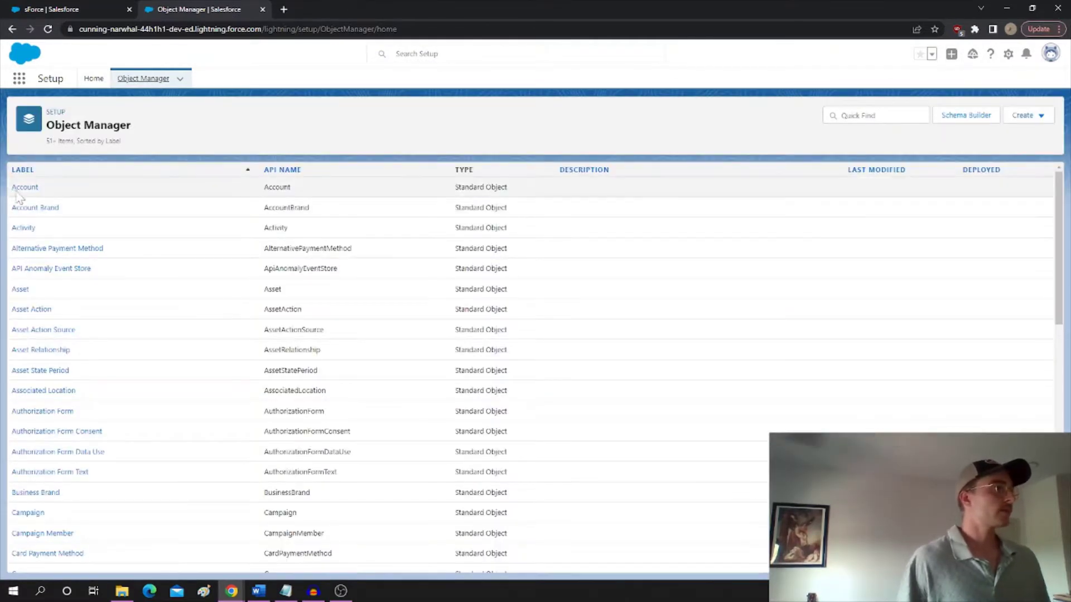
click(22, 187)
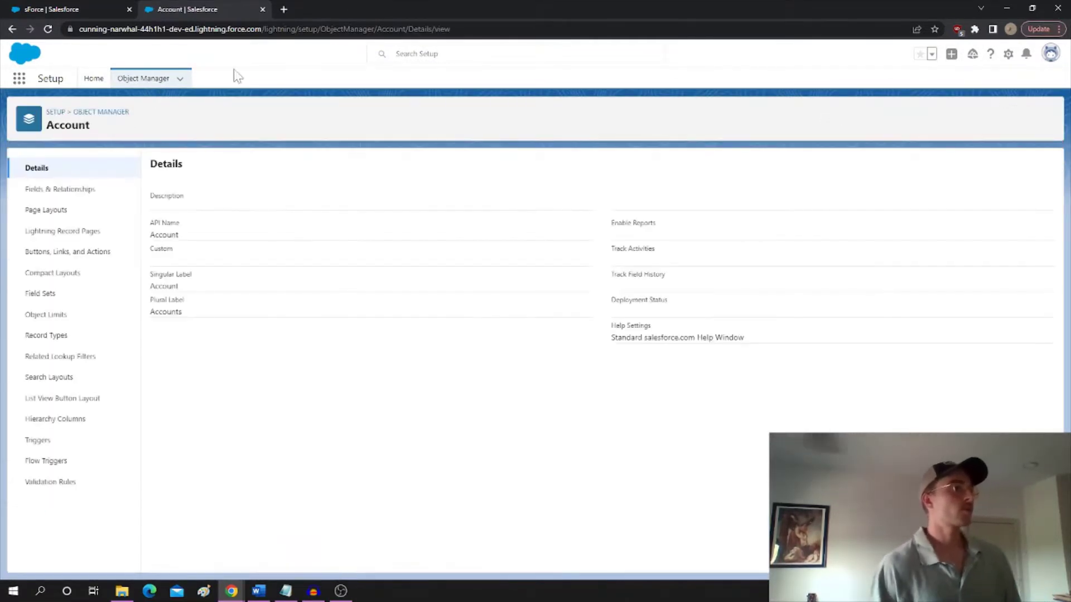
- Open Restrict_Cancelled_Status from the Account object's Validation Rules list
click(46, 482)
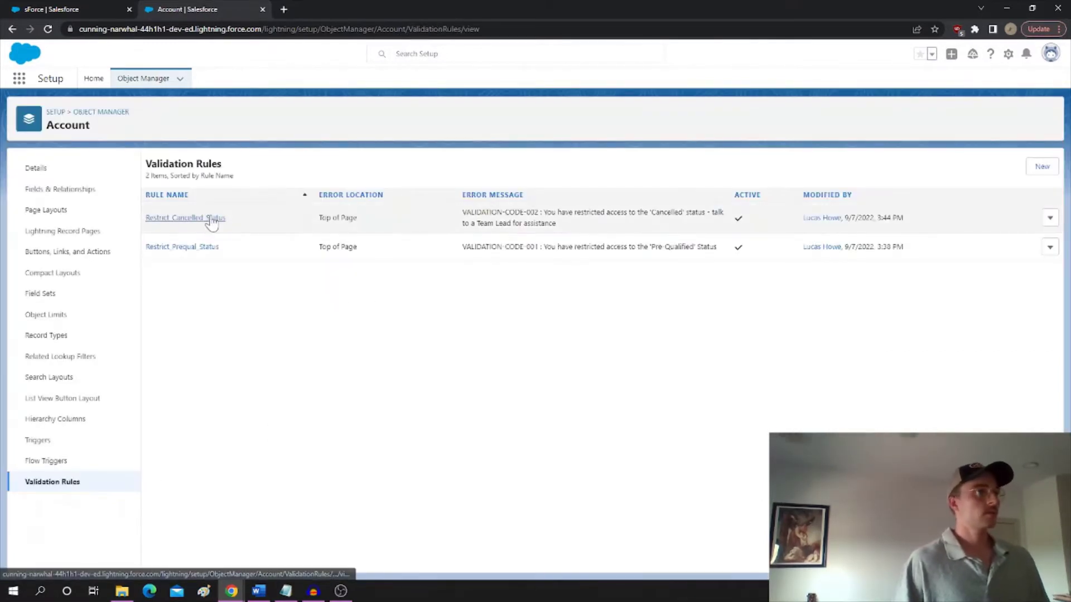
click(205, 218)
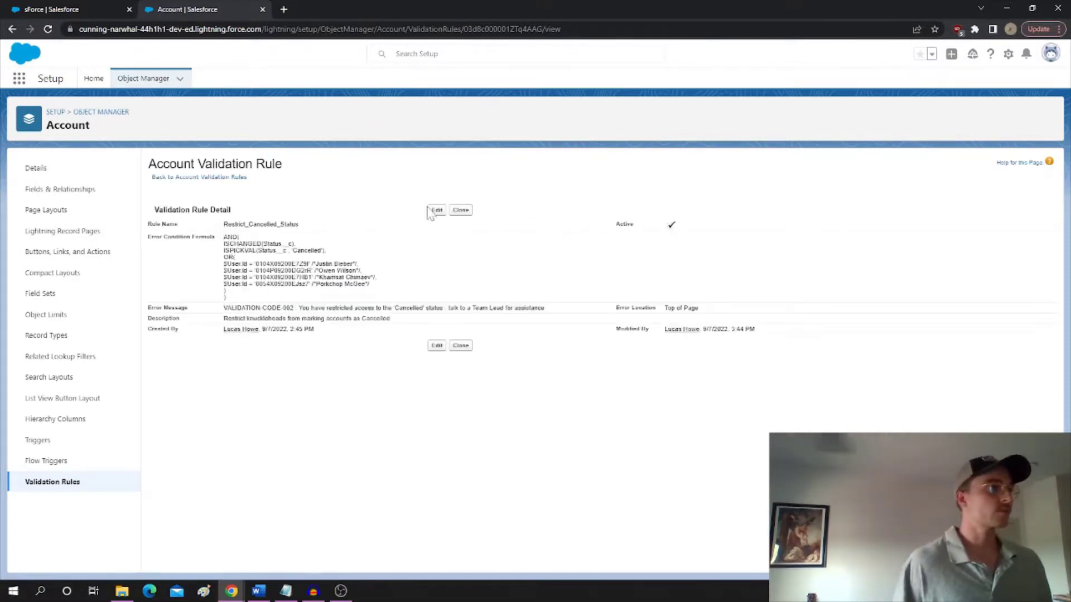
- Open the rule's edit form and review its description text
click(435, 211)
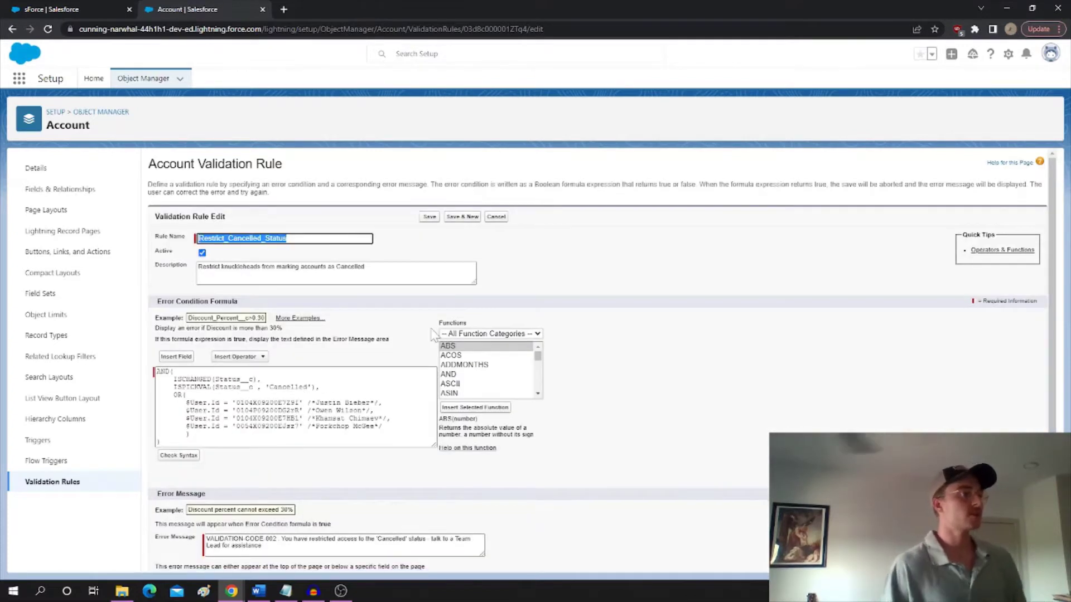
click(397, 269)
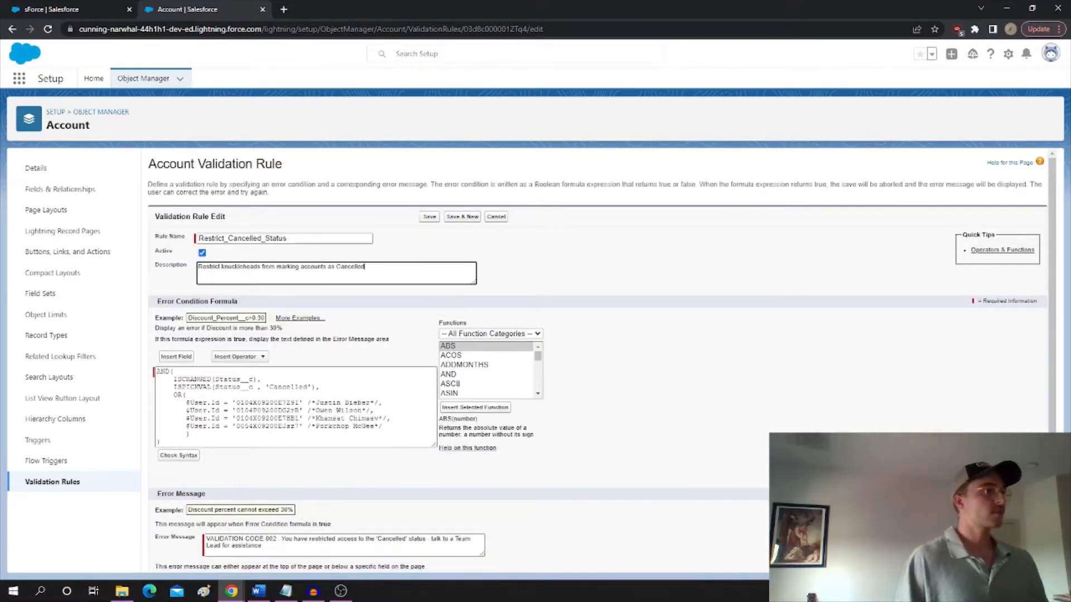
drag(365, 267, 198, 267)
click(456, 256)
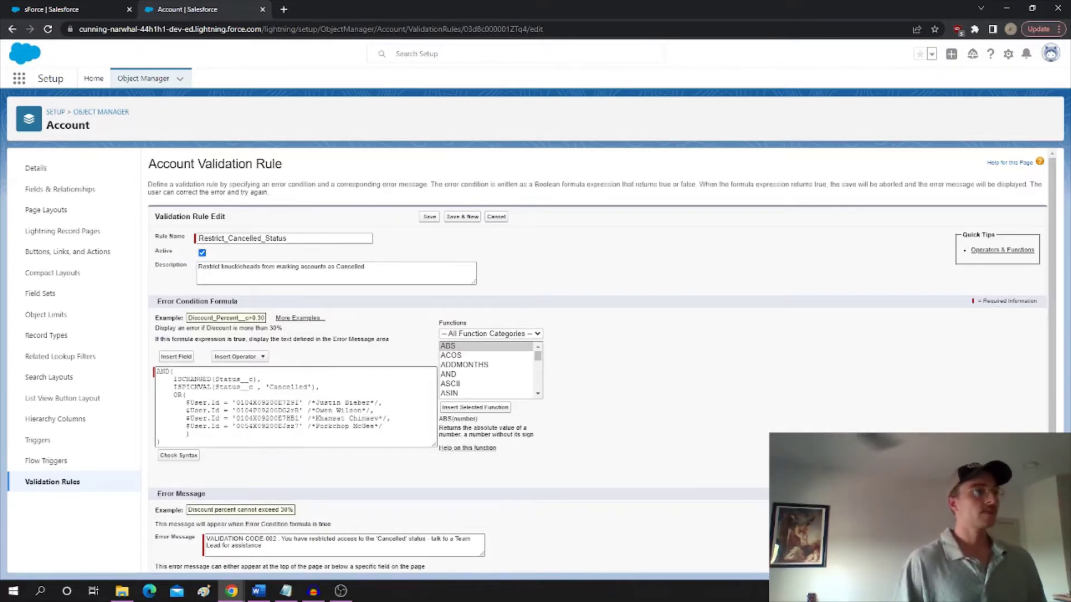
- Review the error condition formula's lines of blocked user IDs without changing them
click(334, 402)
double_click(335, 402)
drag(156, 426, 329, 426)
click(329, 418)
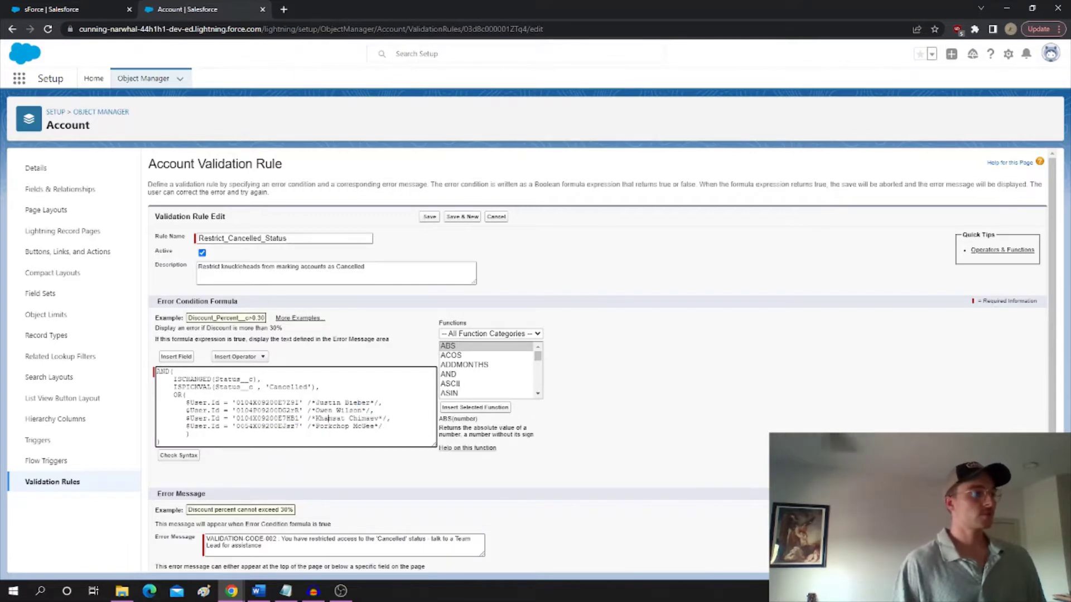
scroll(601, 357, down, 1)
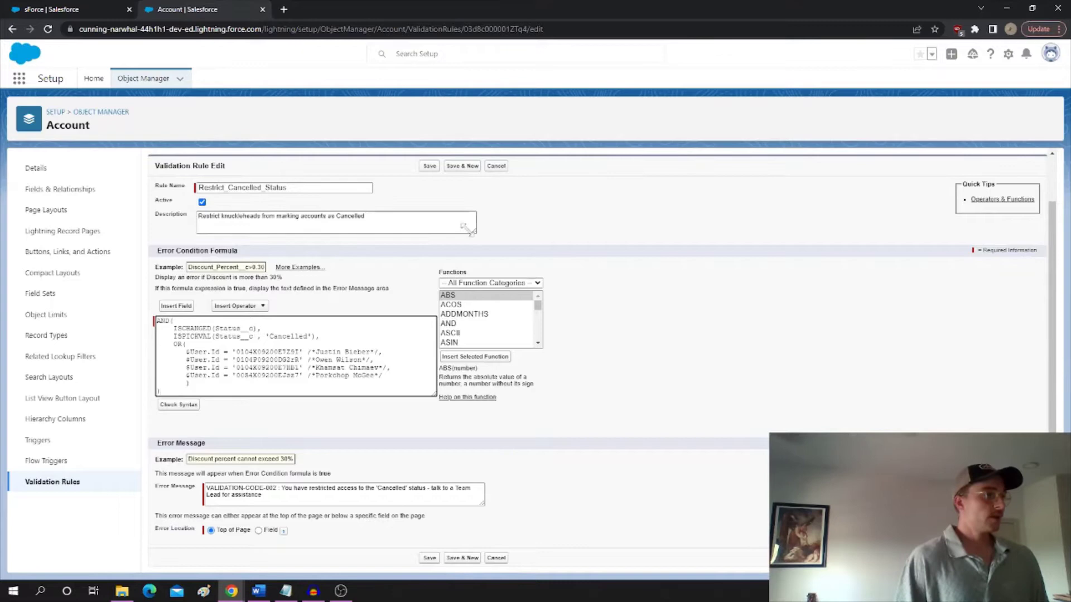
- On the sForce account, try saving Status as Cancelled, then return to the rule editor
click(117, 8)
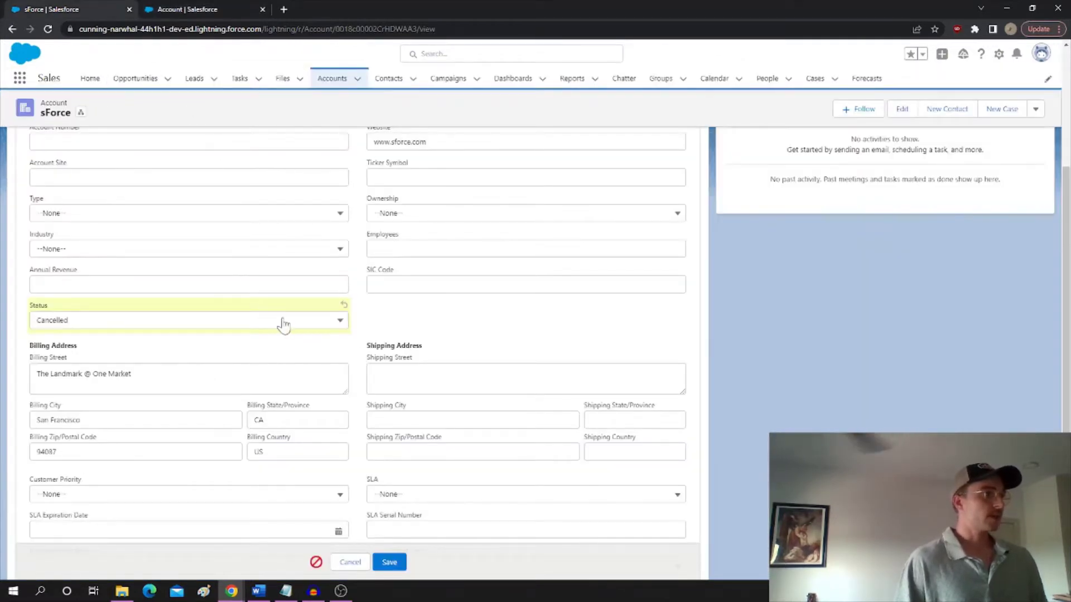
click(283, 323)
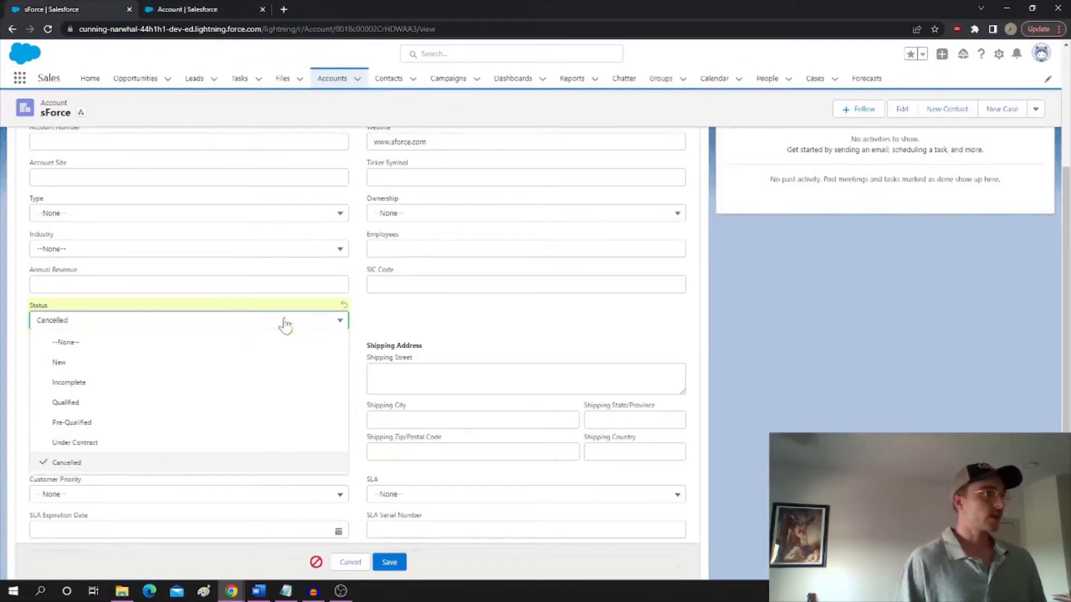
click(159, 463)
click(388, 562)
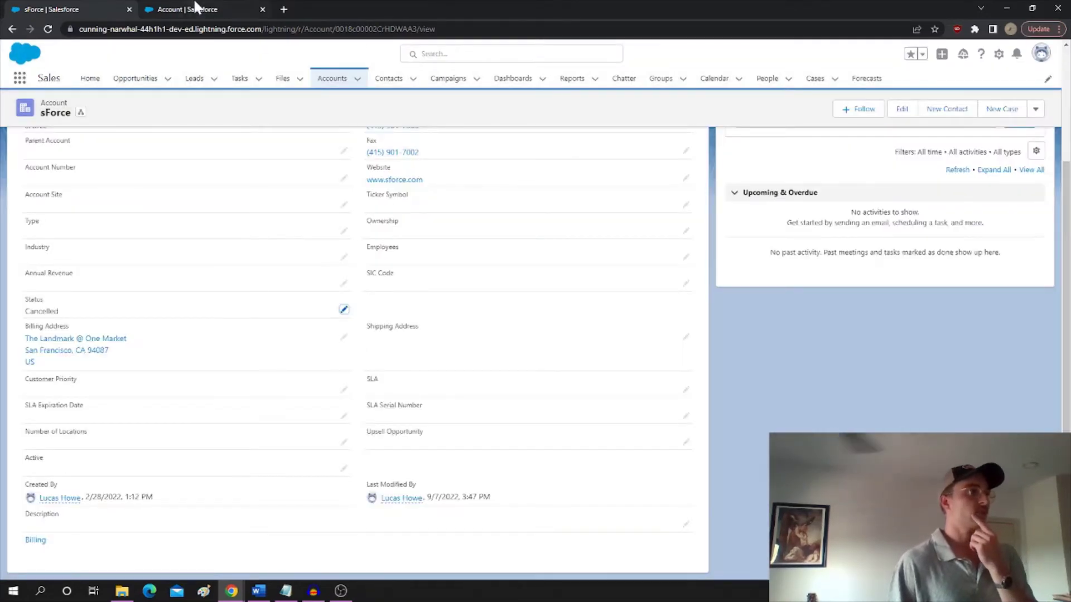
click(195, 9)
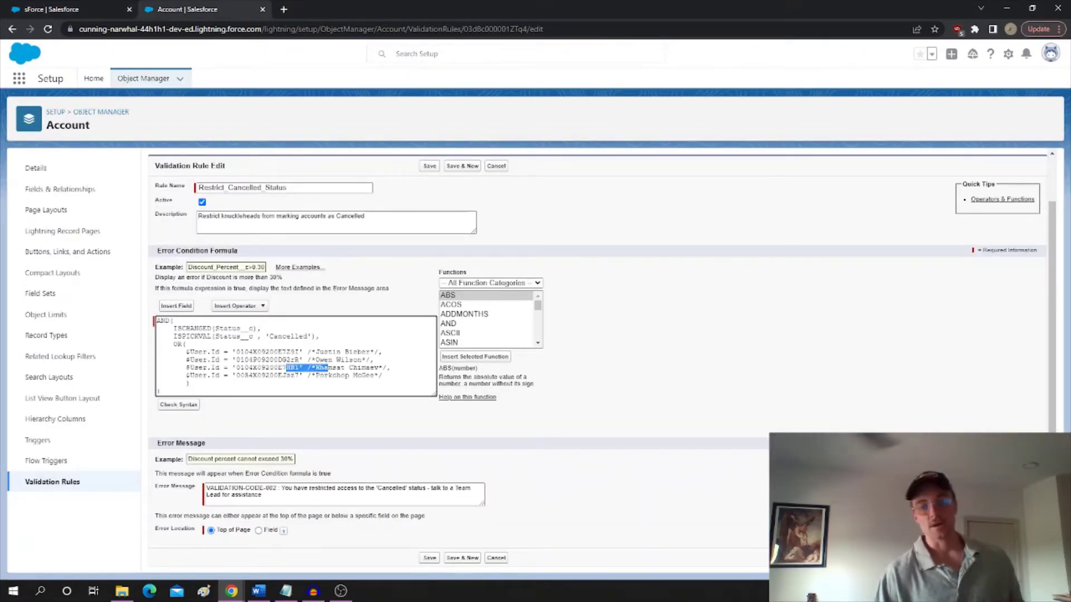
double_click(267, 351)
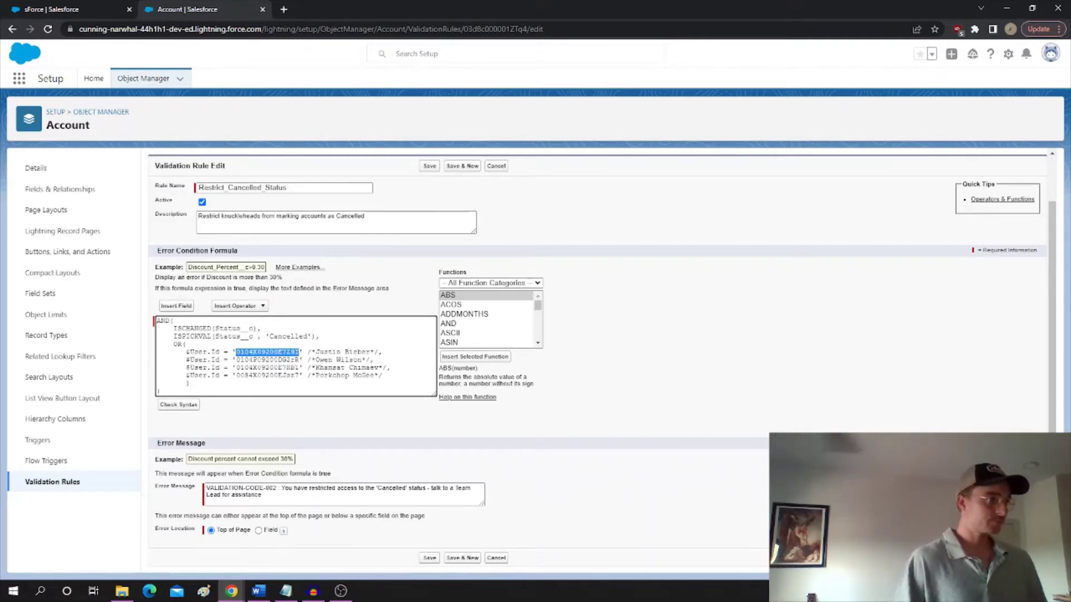
key(Right)
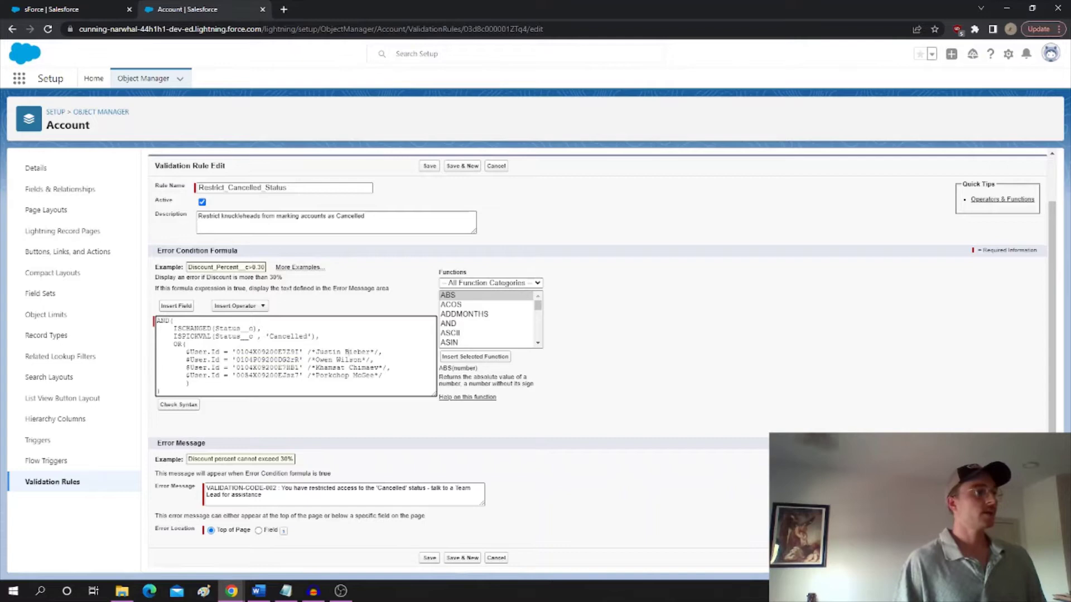
double_click(267, 375)
double_click(267, 368)
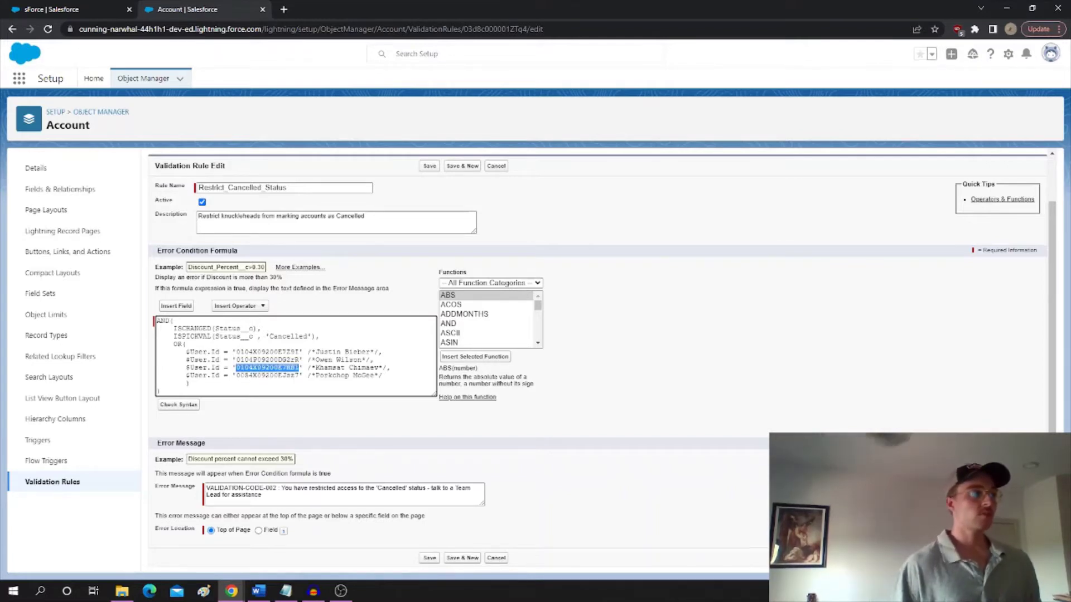
click(269, 352)
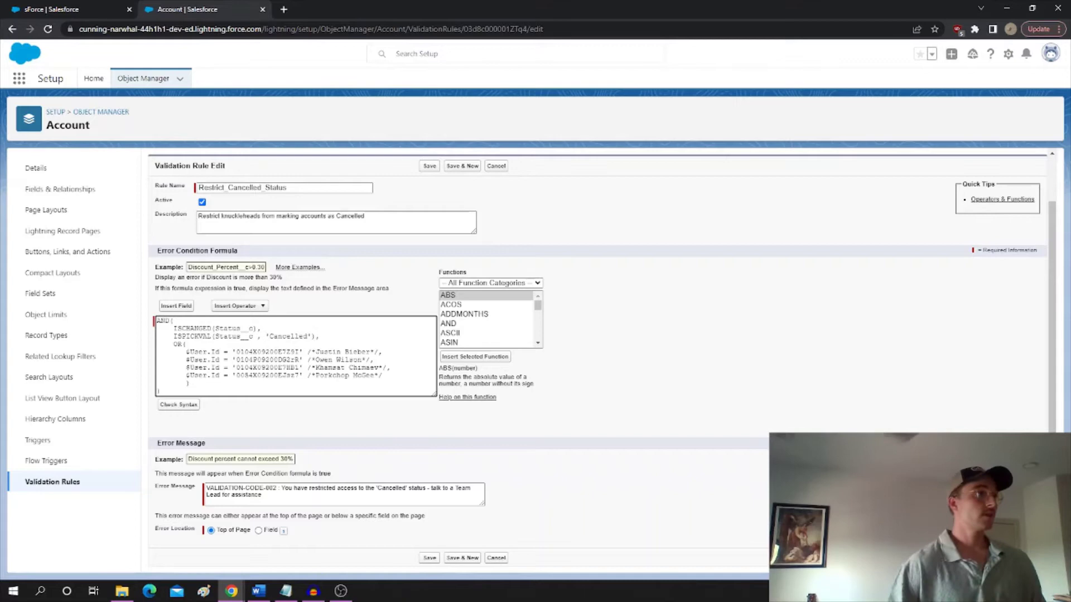
scroll(479, 187, up, 1)
scroll(478, 187, down, 1)
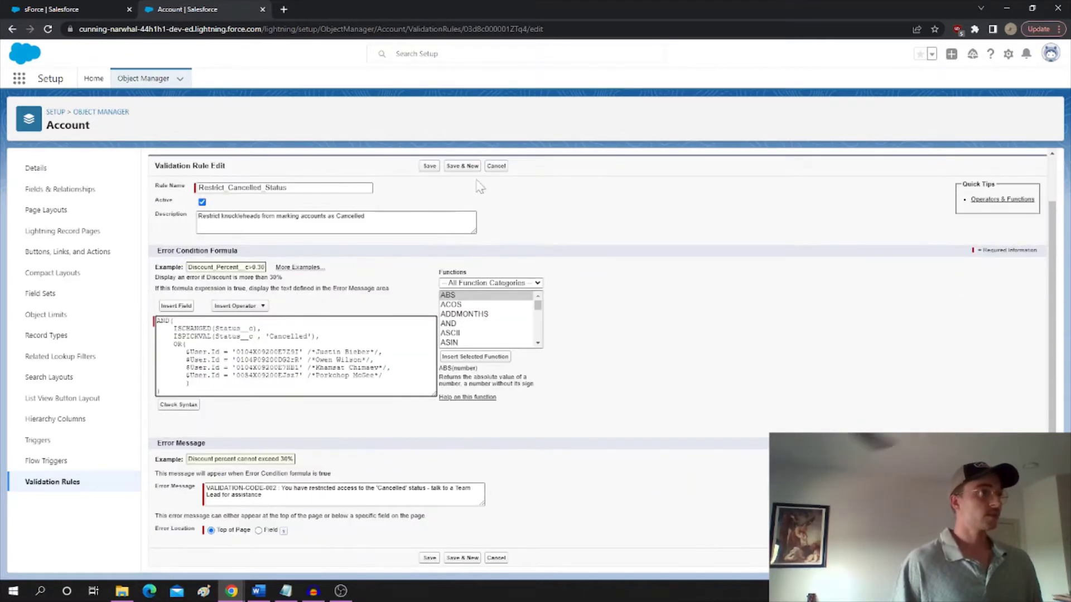
- Leave the rule editor unsaved and go to Custom Permissions via Quick Find
click(495, 166)
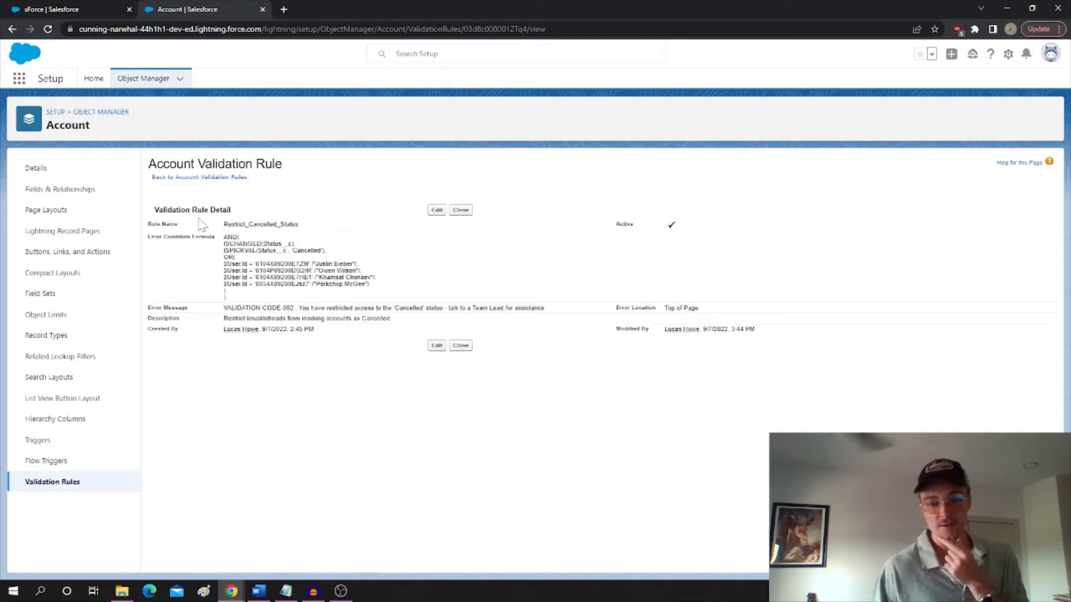
click(96, 81)
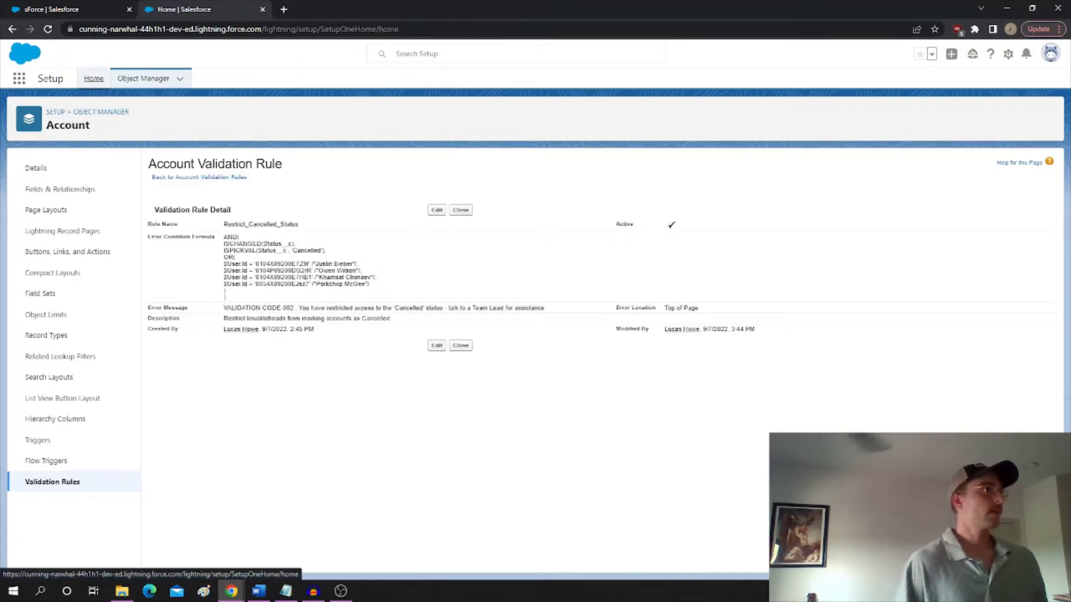
text(custom permiss)
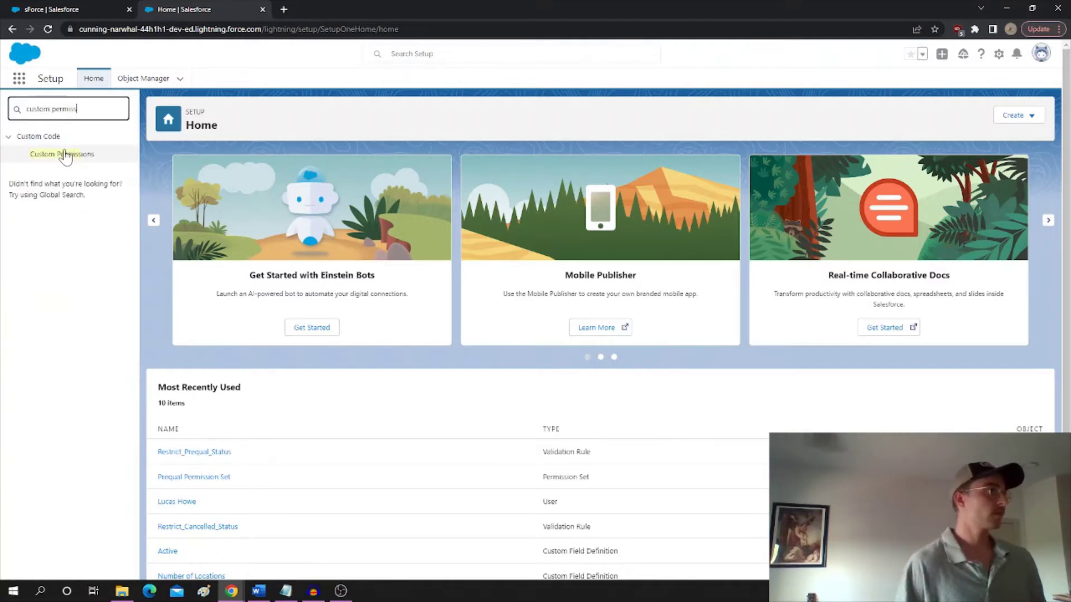
click(62, 161)
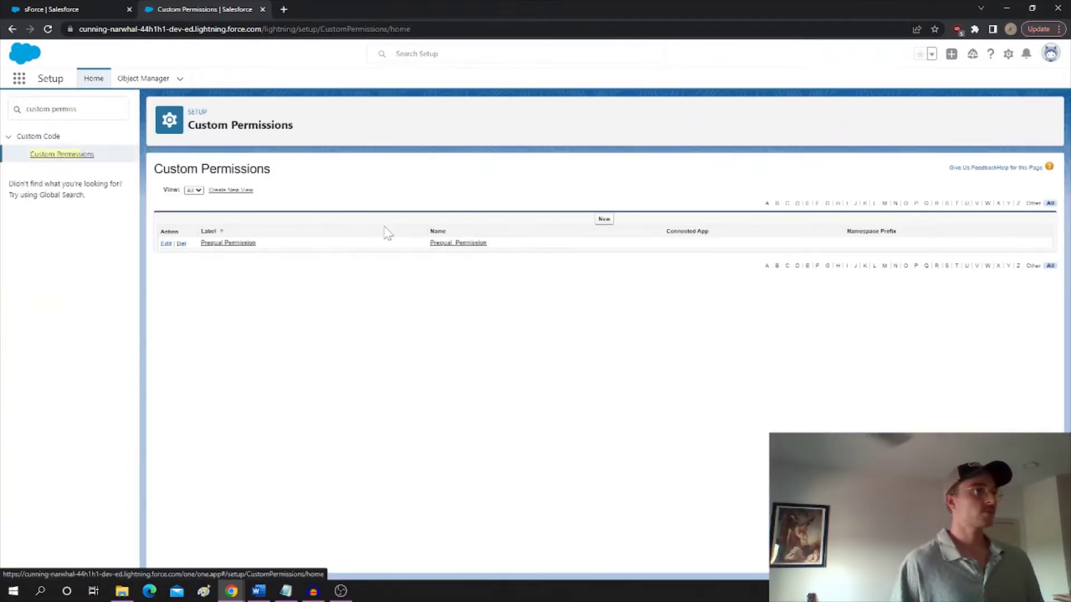
- Create custom permission 'Restrict Cancelled Status' with auto-filled name Restrict_Cancelled_Status and save
click(604, 219)
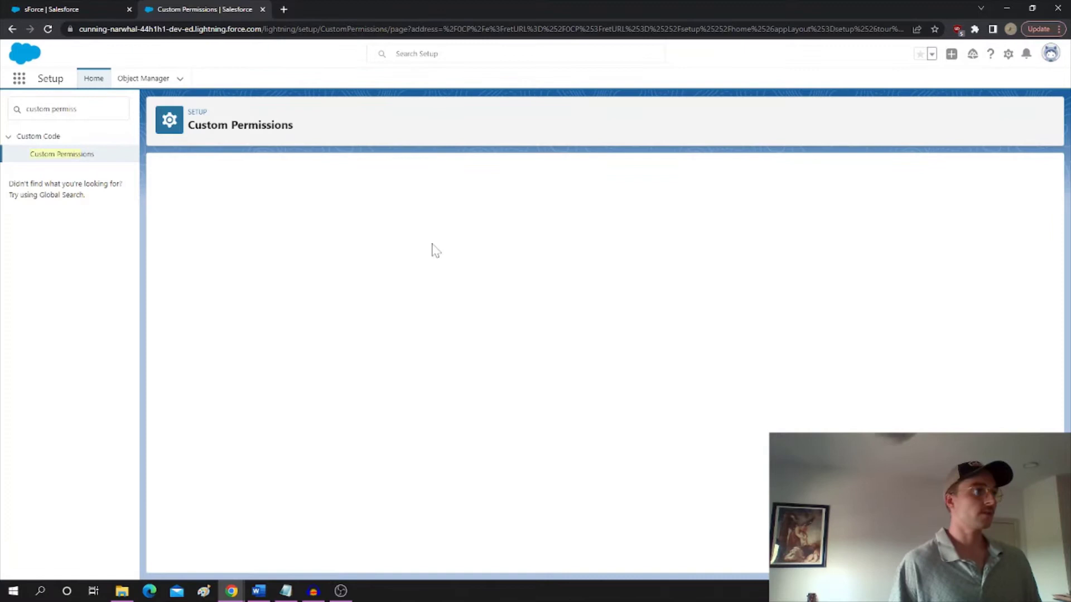
text(Res)
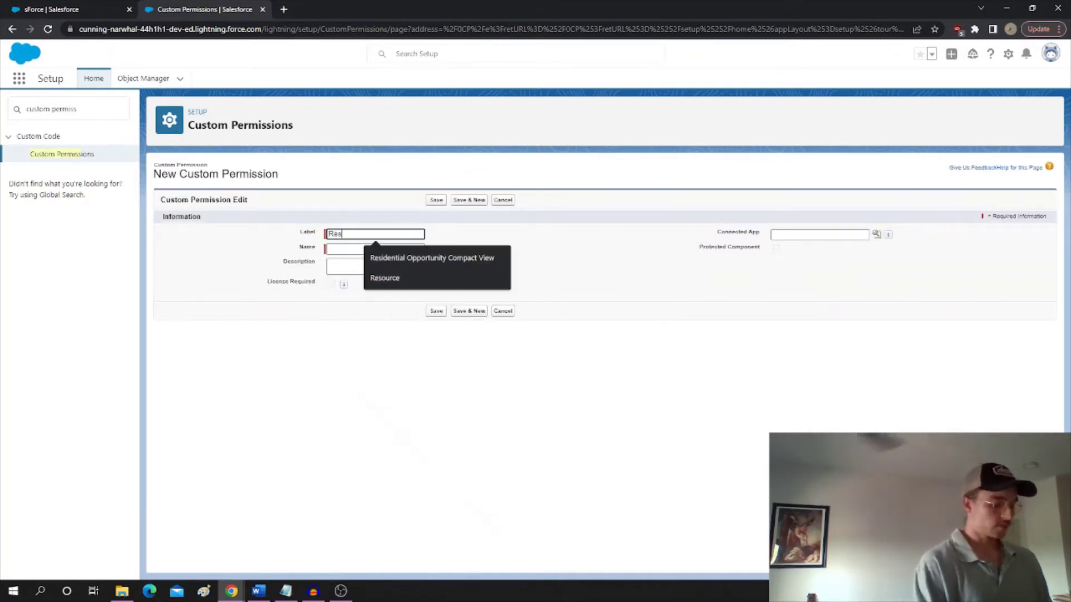
text(trict Cancelled Status)
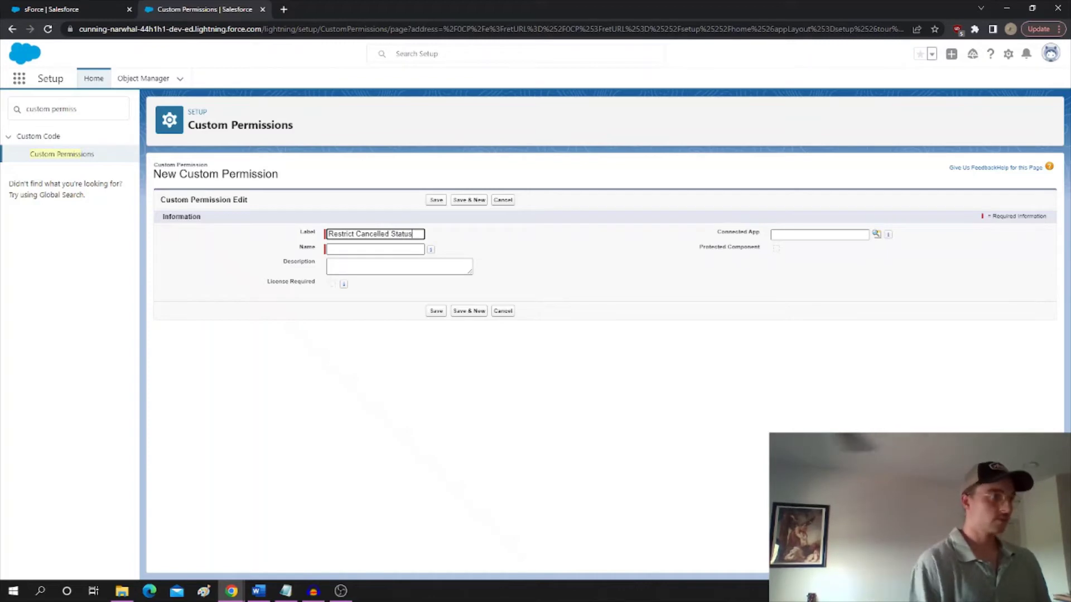
click(544, 224)
click(435, 200)
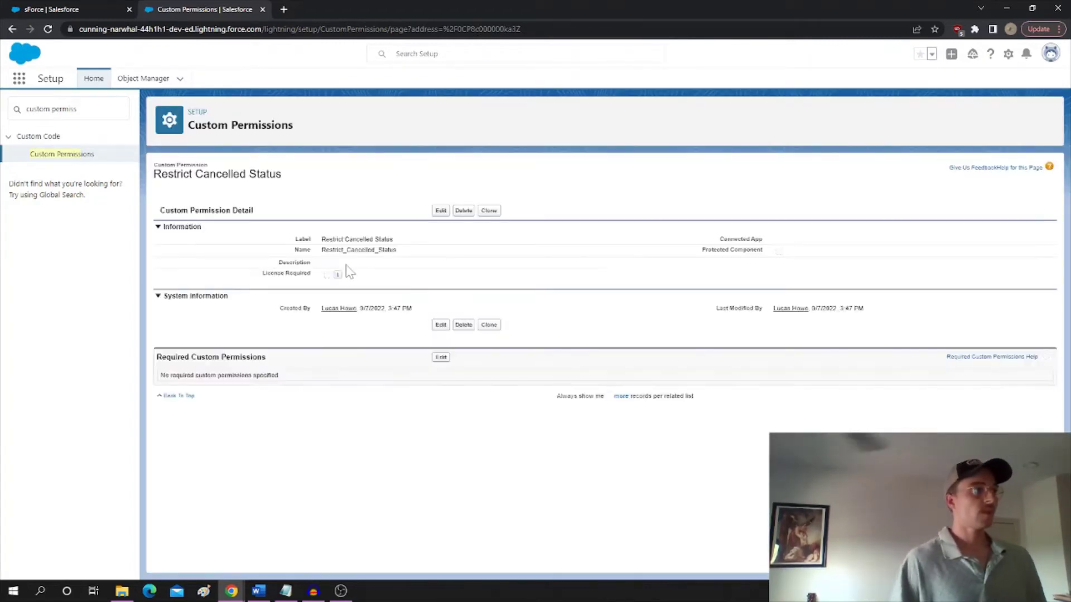
drag(400, 252, 369, 187)
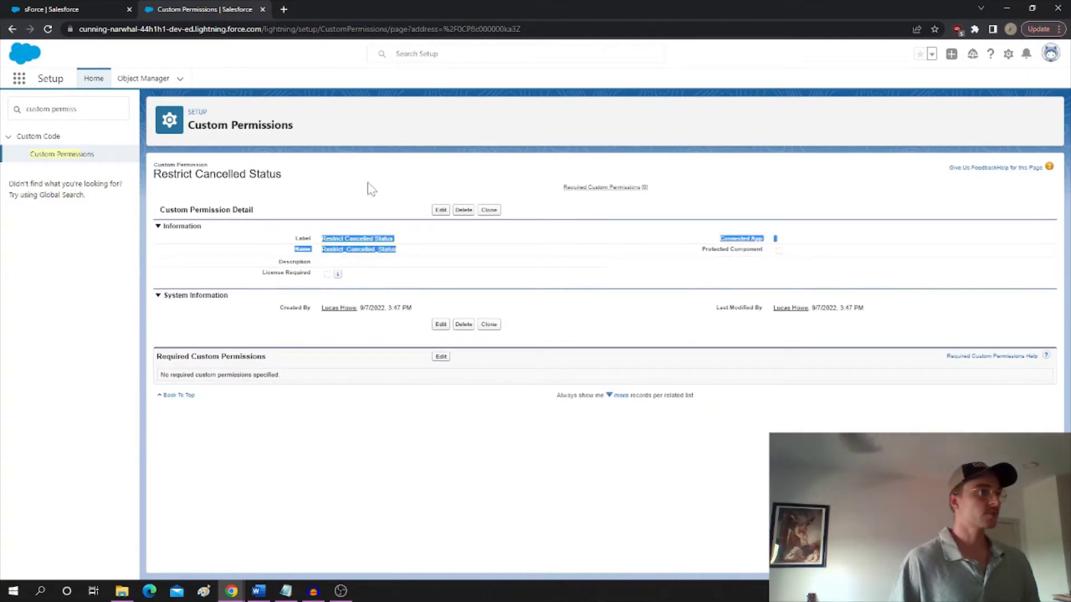
- Search Setup for 'permission' and go to Permission Sets
click(371, 188)
triple_click(72, 108)
text(permis)
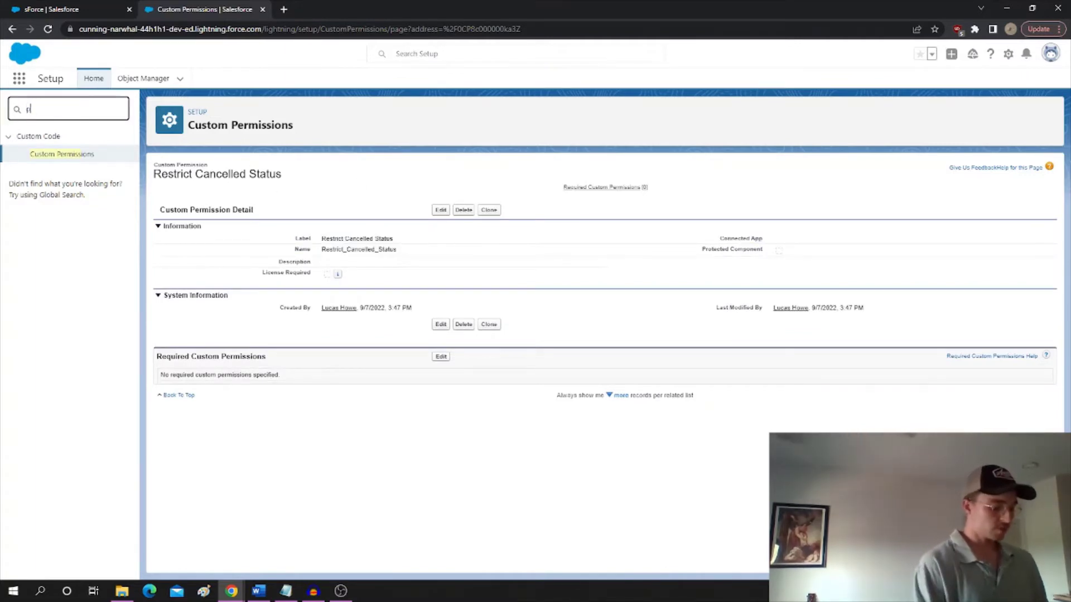
text(sion)
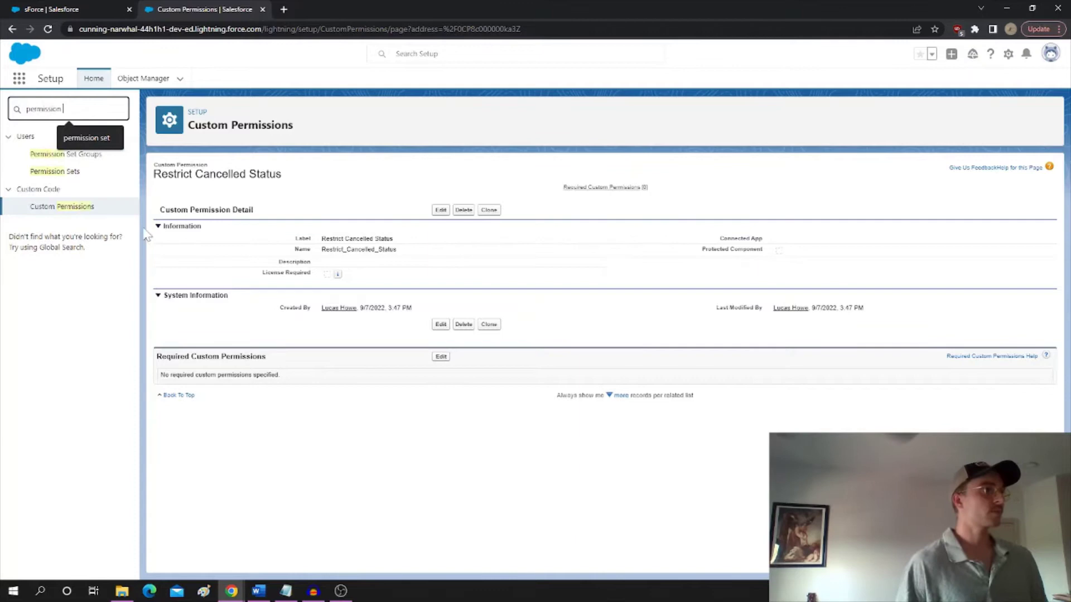
click(56, 173)
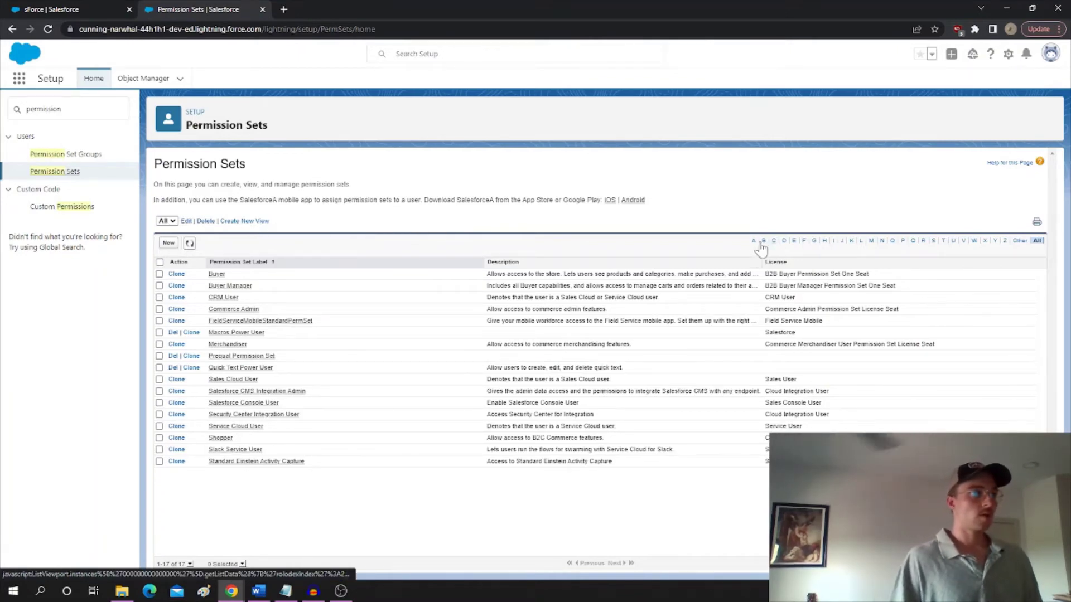
- Create permission set 'Restrict Cancelled Status' with auto-filled API name Restrict_Cancelled_Status and save
click(169, 243)
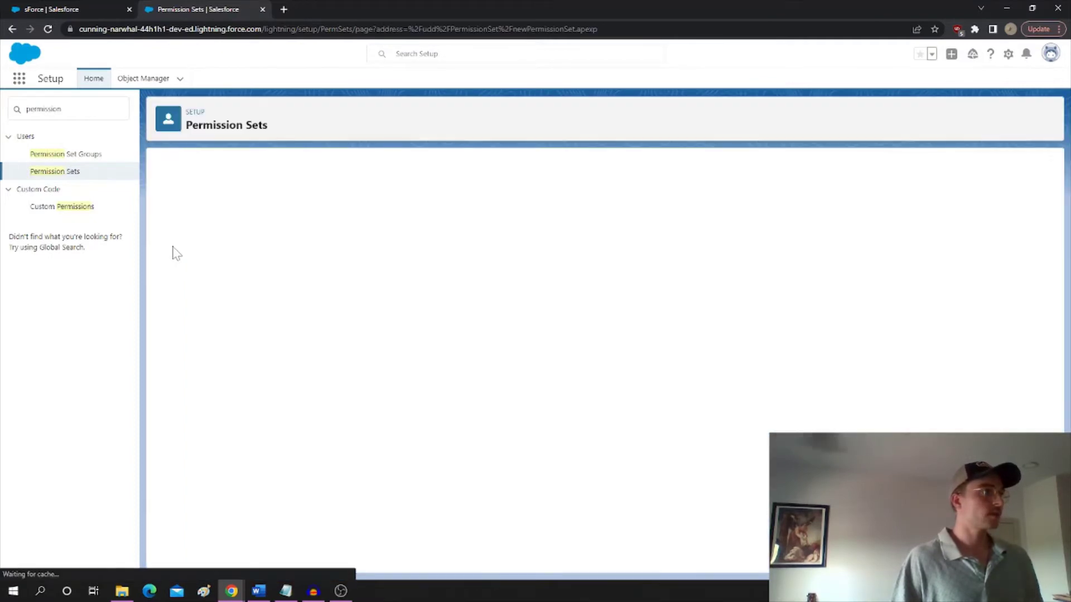
click(394, 246)
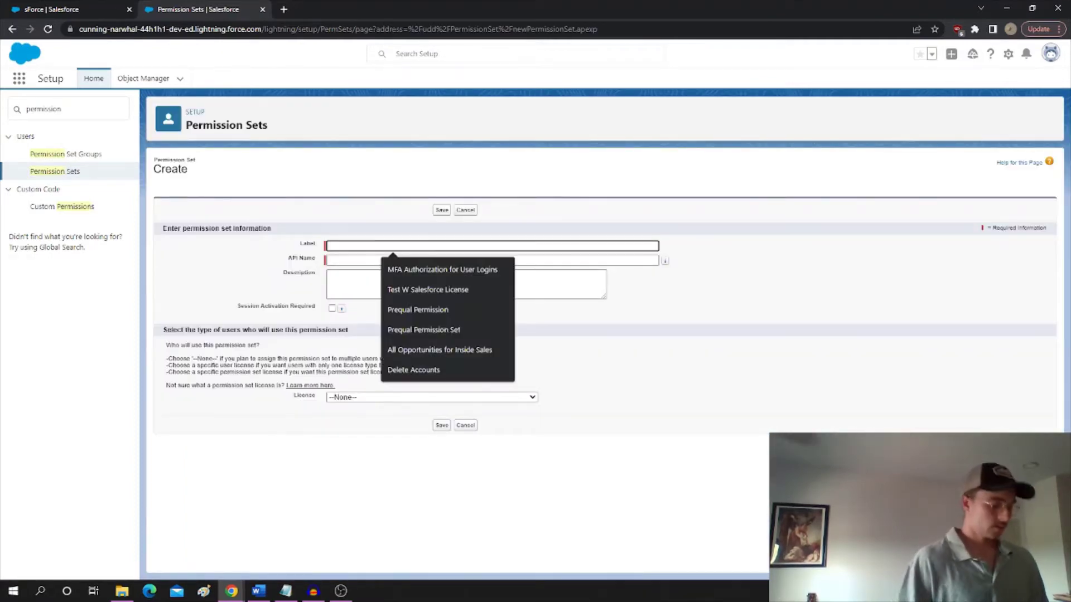
text(R)
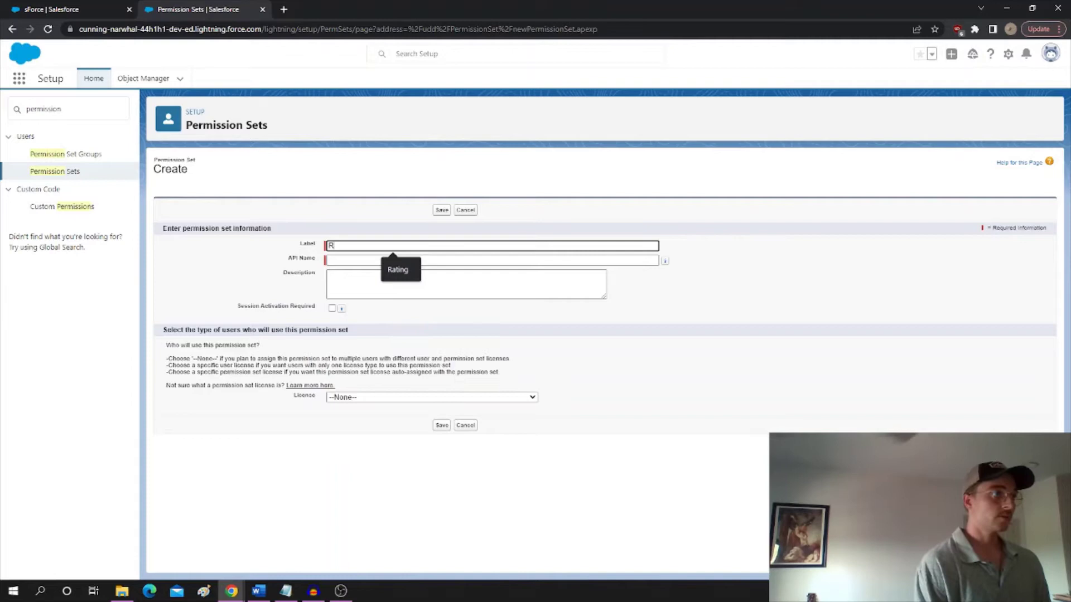
text(estrict)
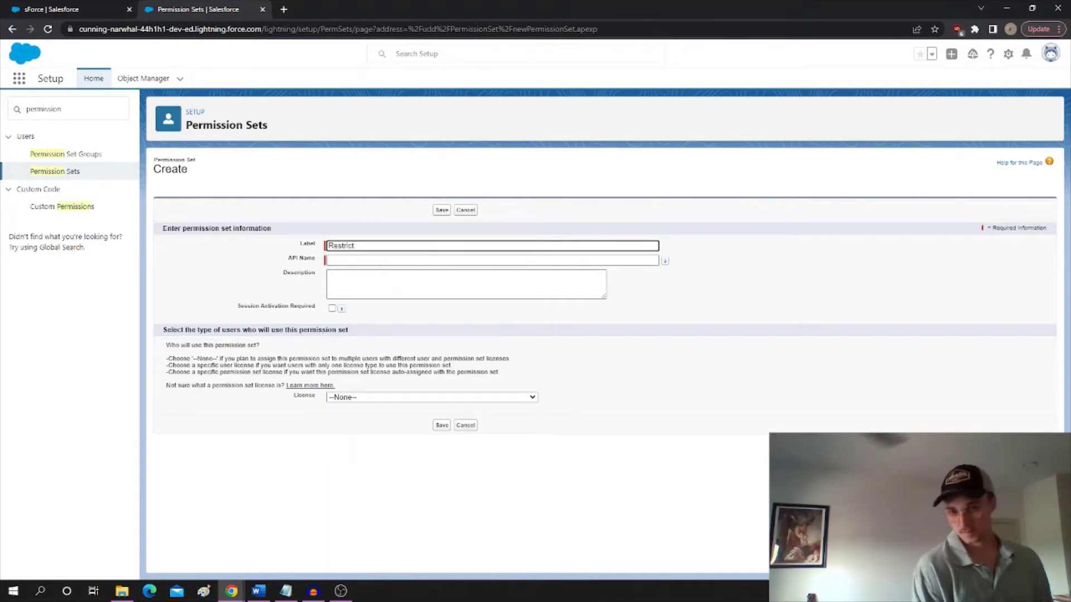
text( Cancelled Stat)
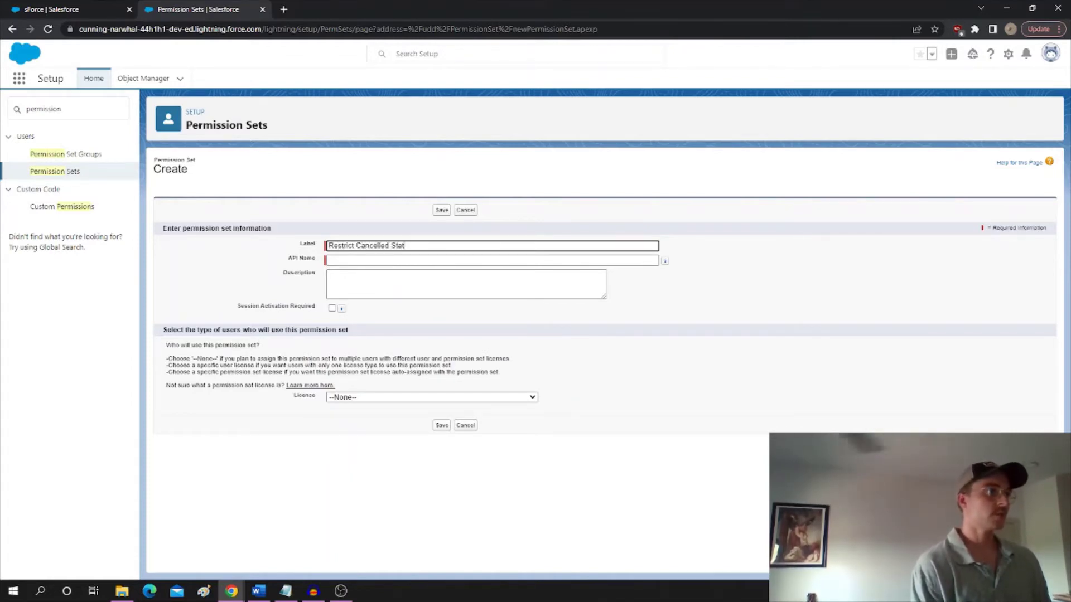
text(us)
click(613, 279)
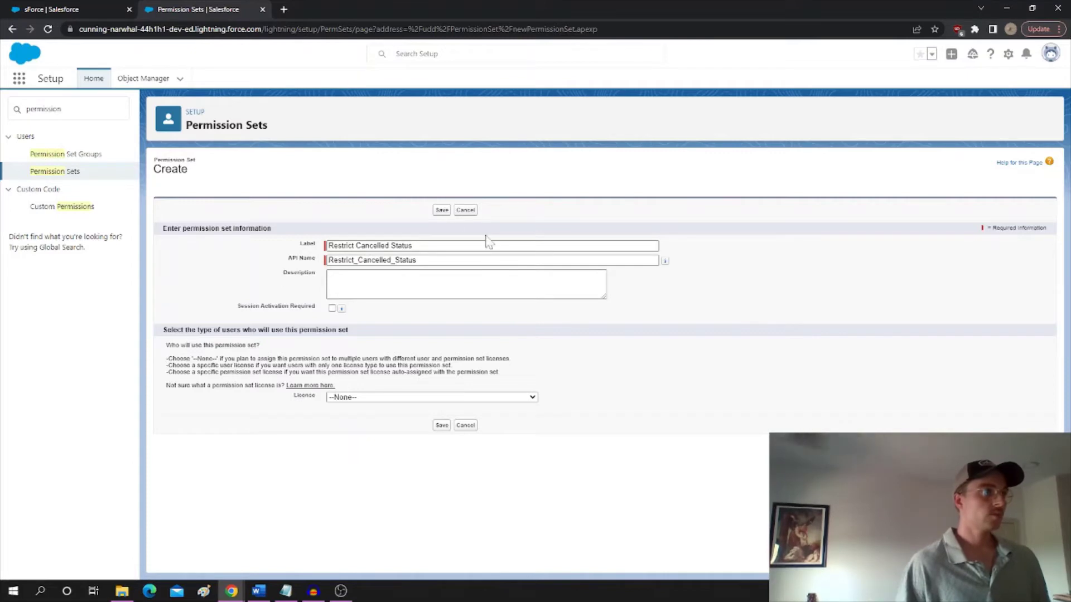
click(443, 211)
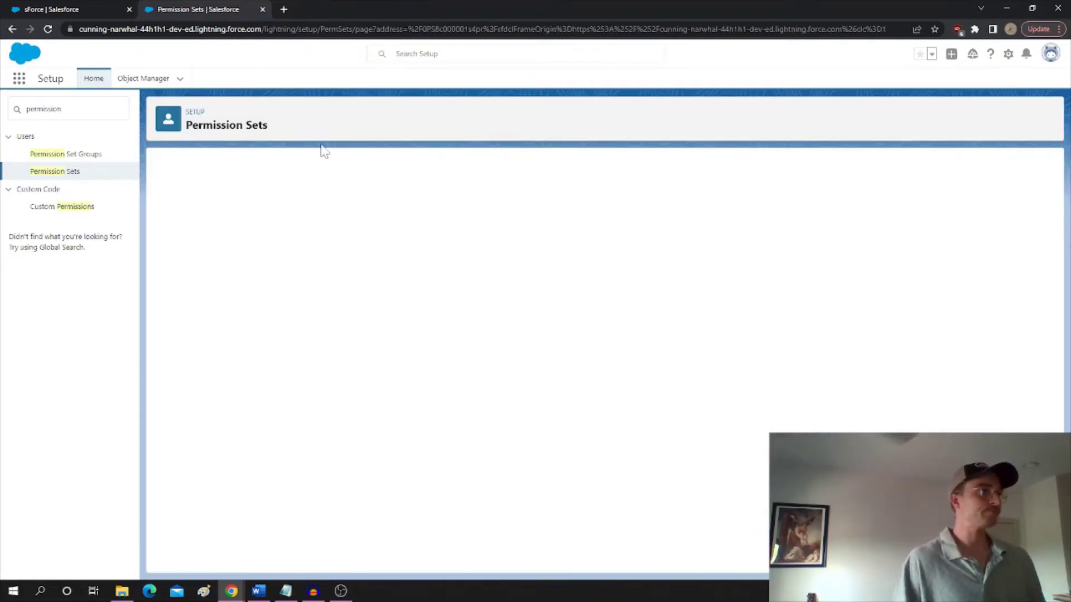
- Move Restrict Cancelled Status into the permission set's Enabled Custom Permissions and save
scroll(406, 277, down, 1)
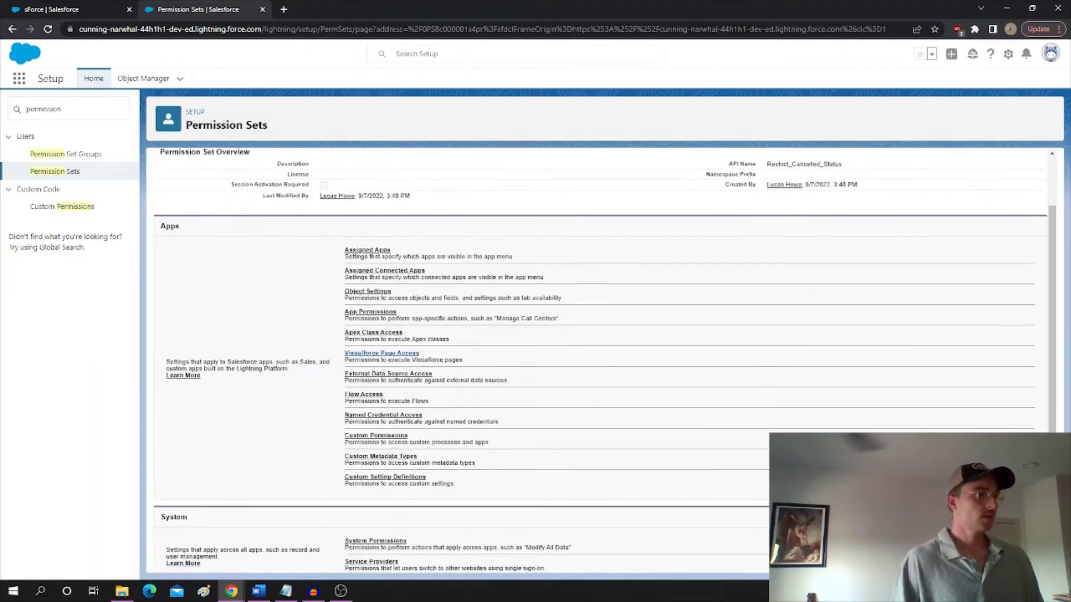
scroll(356, 353, down, 1)
scroll(389, 459, up, 1)
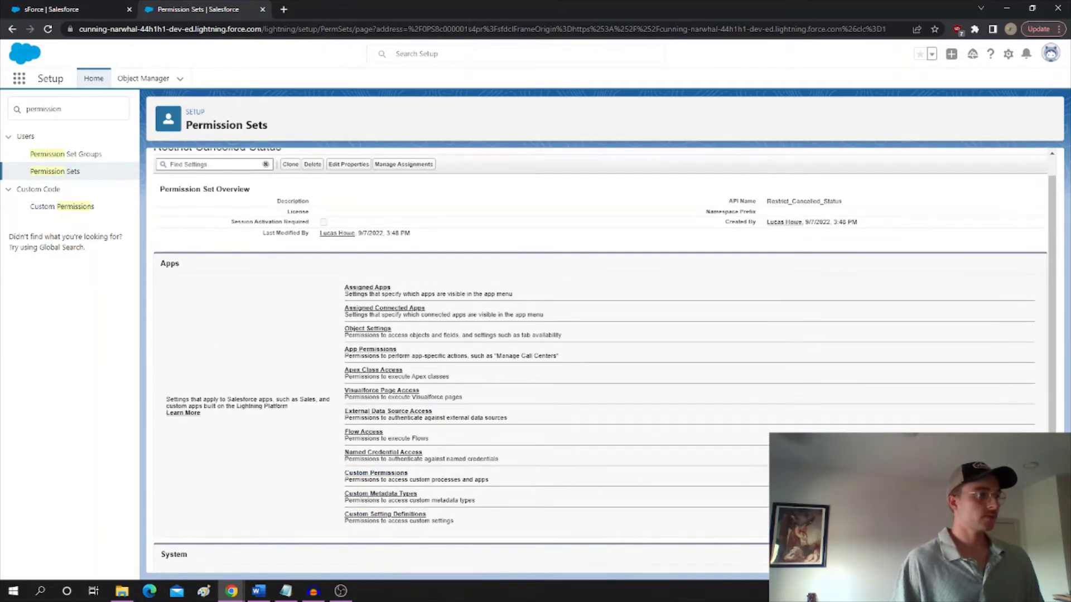
click(382, 471)
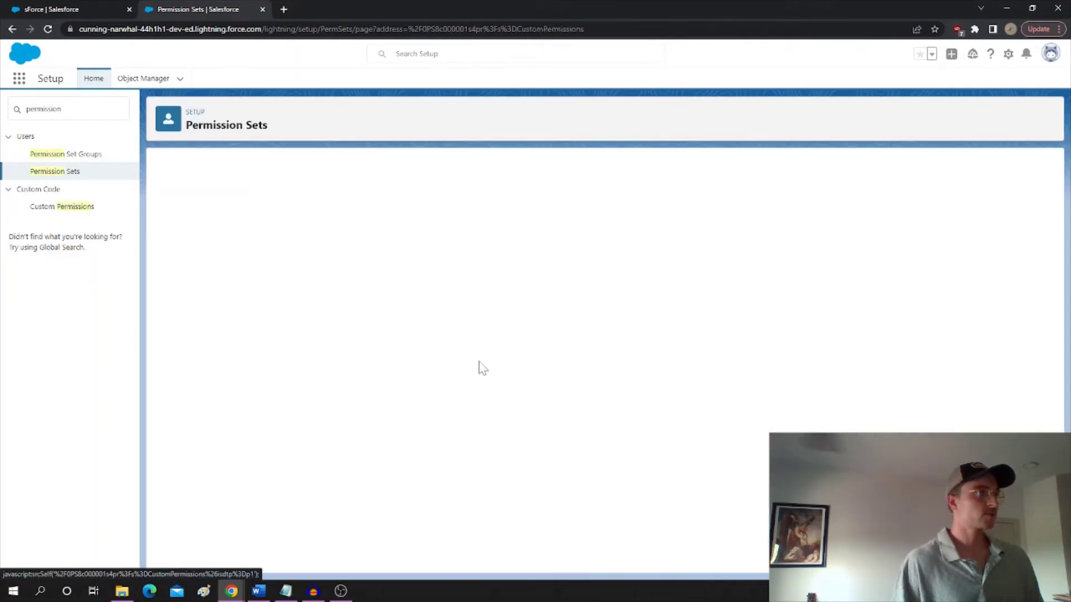
click(440, 283)
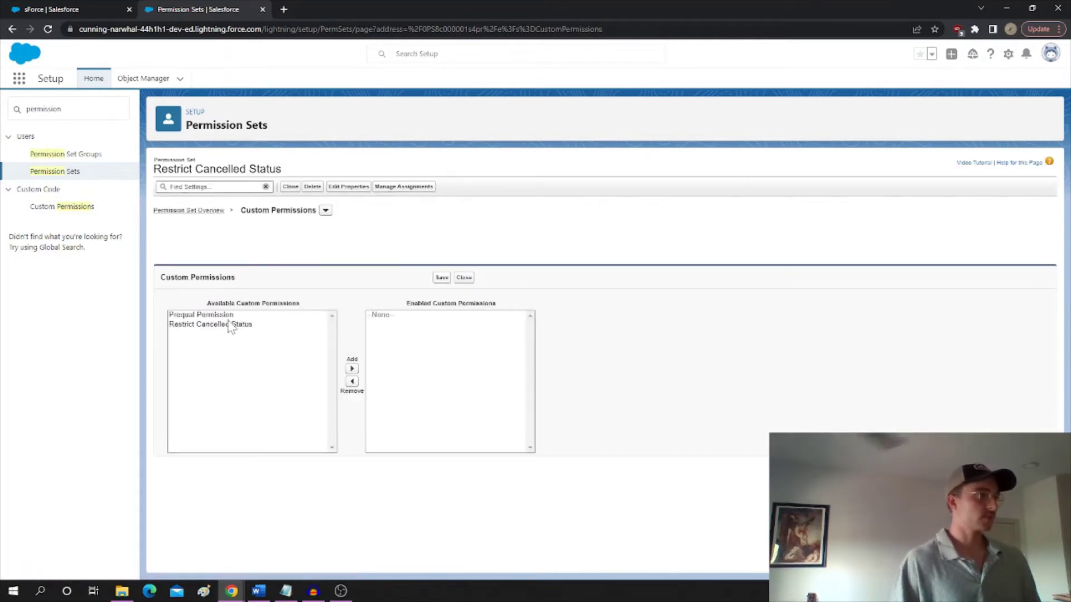
click(229, 325)
click(352, 368)
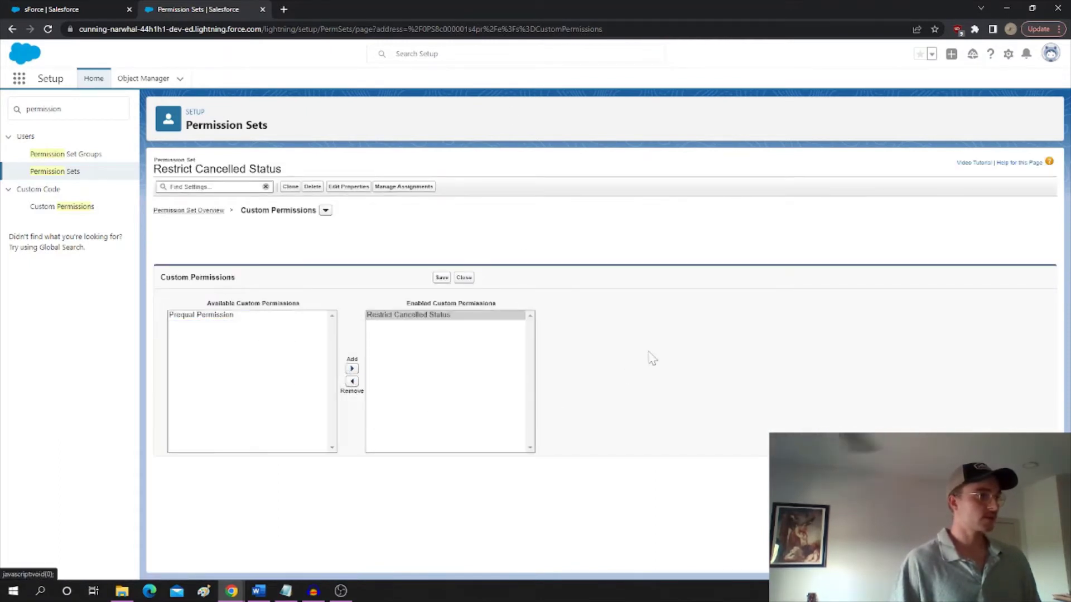
click(441, 278)
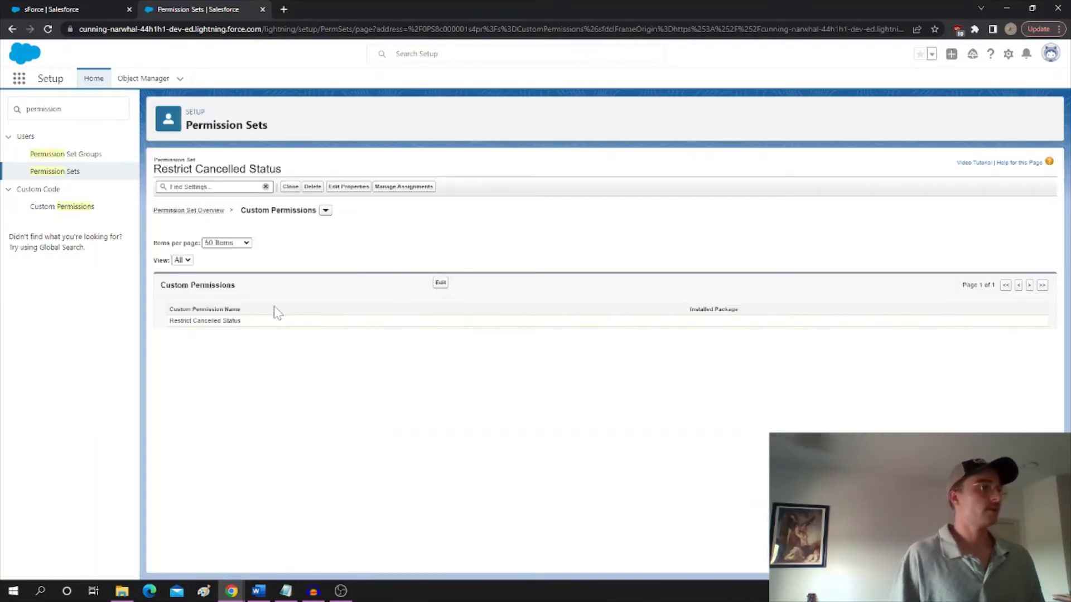
- Assign the Restrict Cancelled Status permission set to three selected users
click(405, 187)
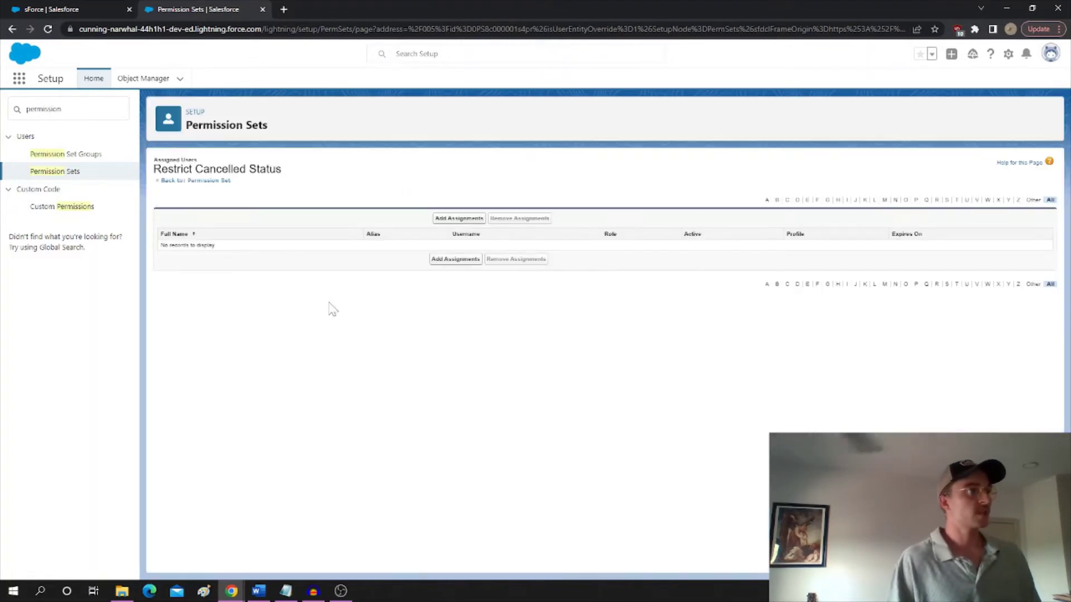
click(459, 219)
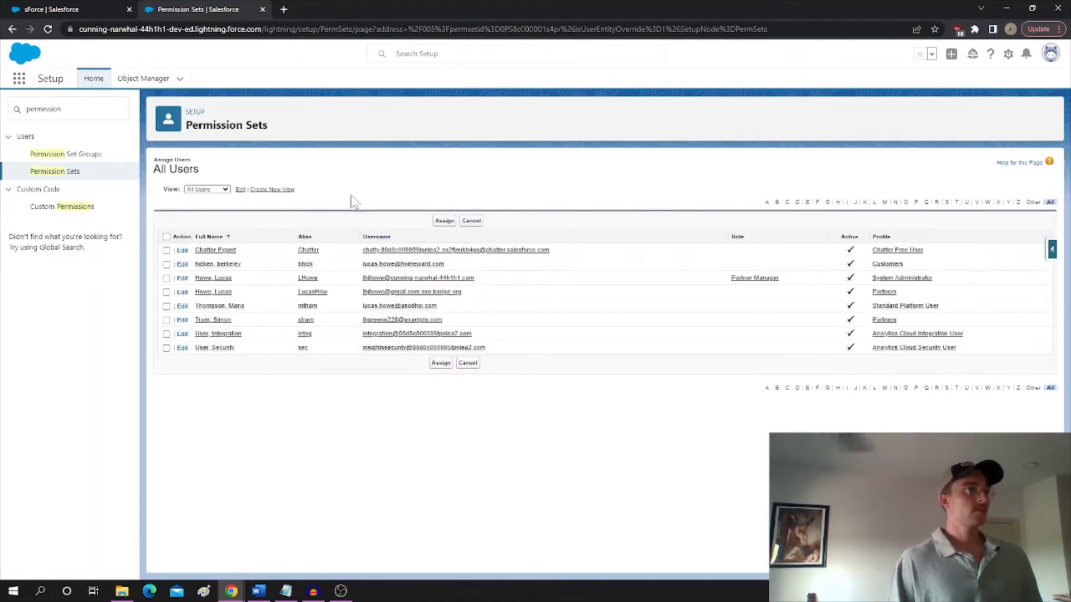
click(167, 292)
click(166, 278)
click(166, 264)
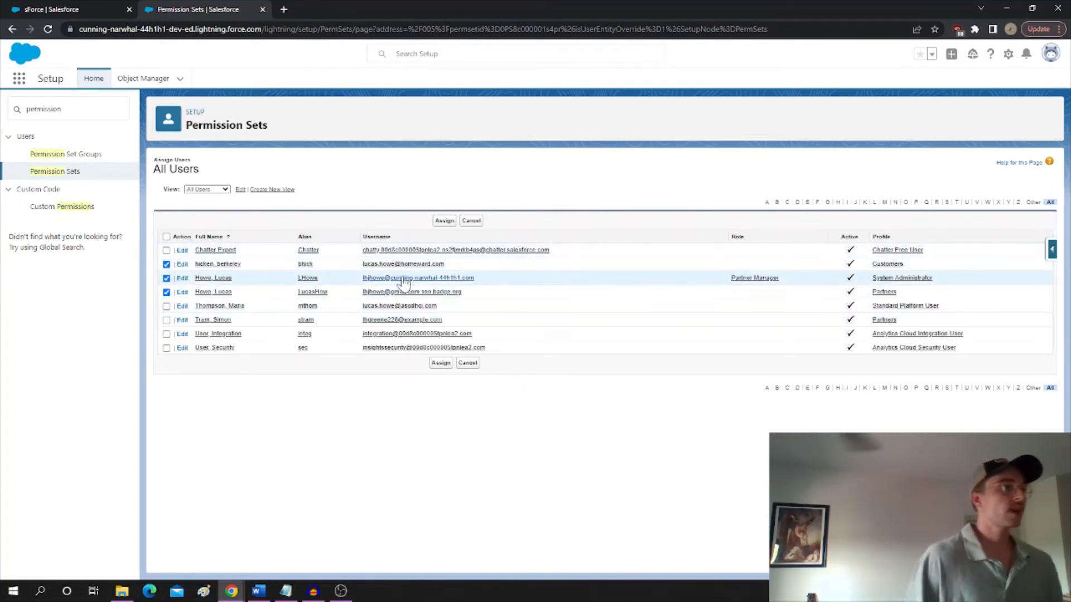
click(445, 221)
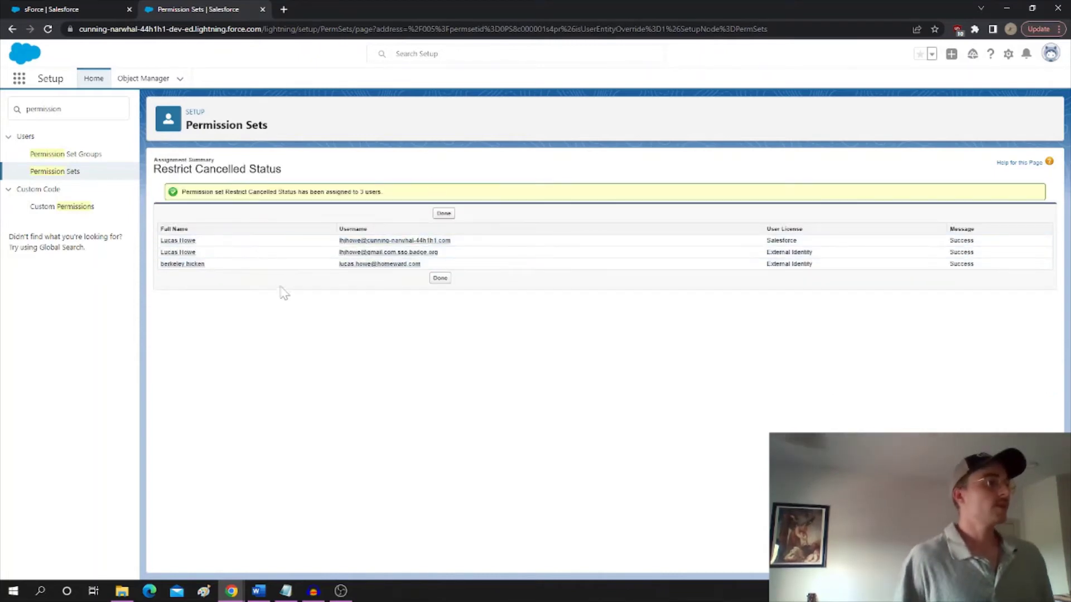
click(443, 214)
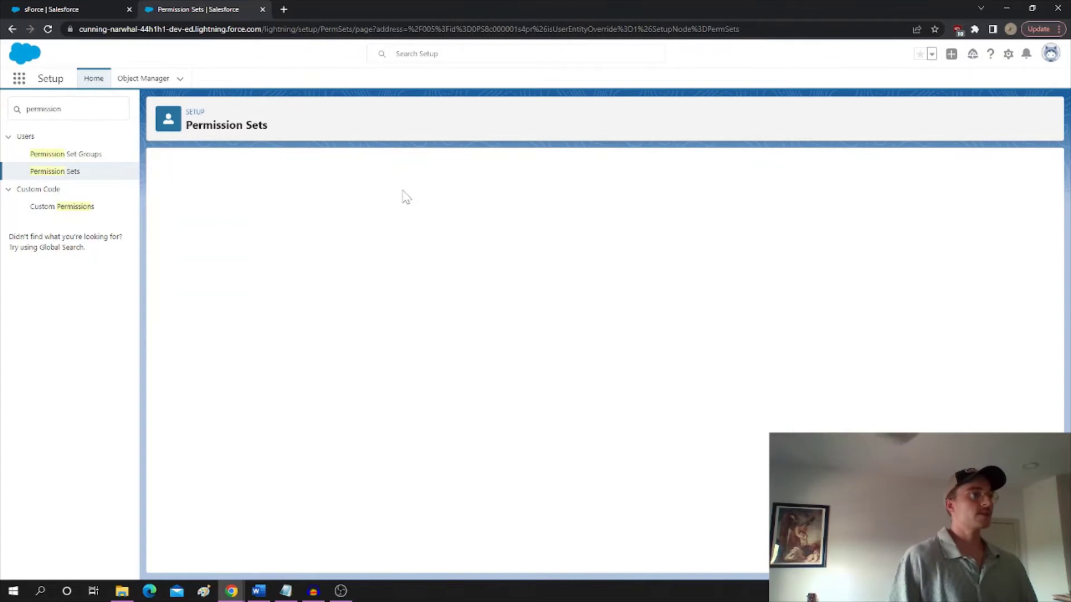
- Open the Account rule Restrict_Cancelled_Status in edit mode again
click(141, 82)
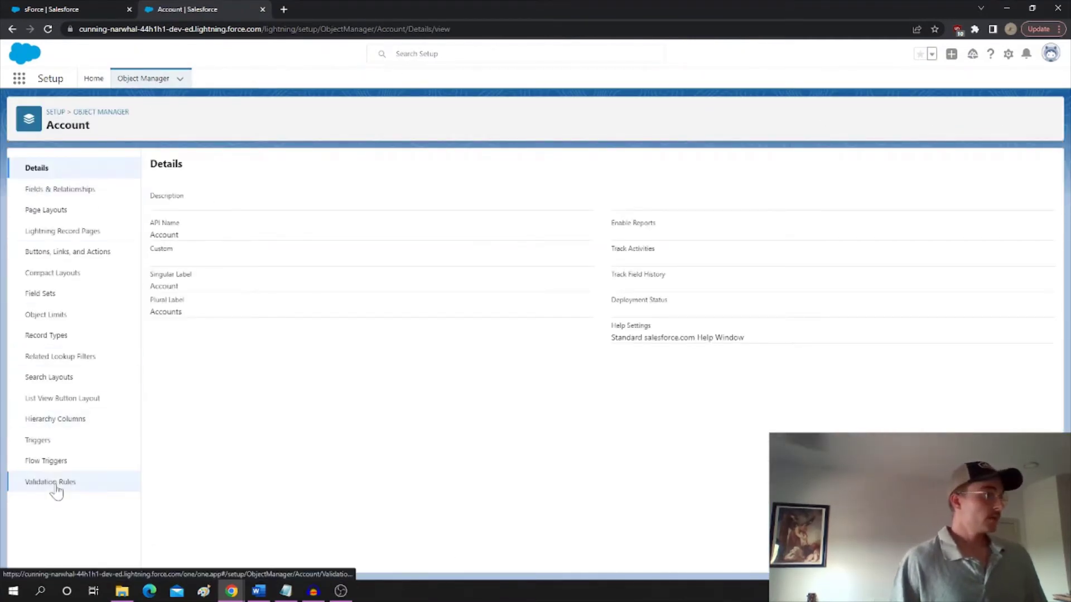
click(55, 485)
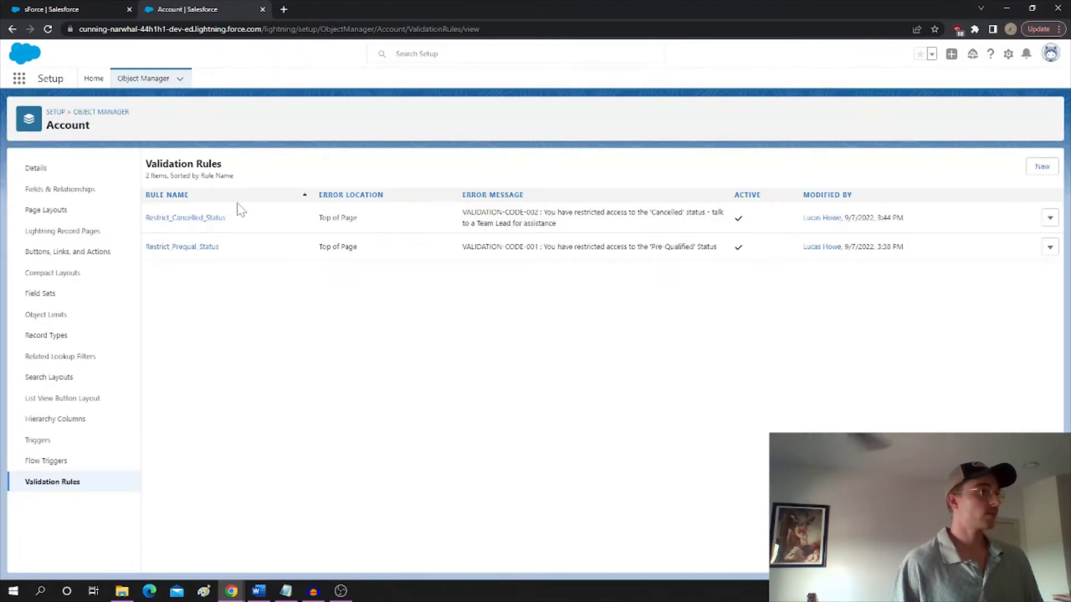
click(202, 219)
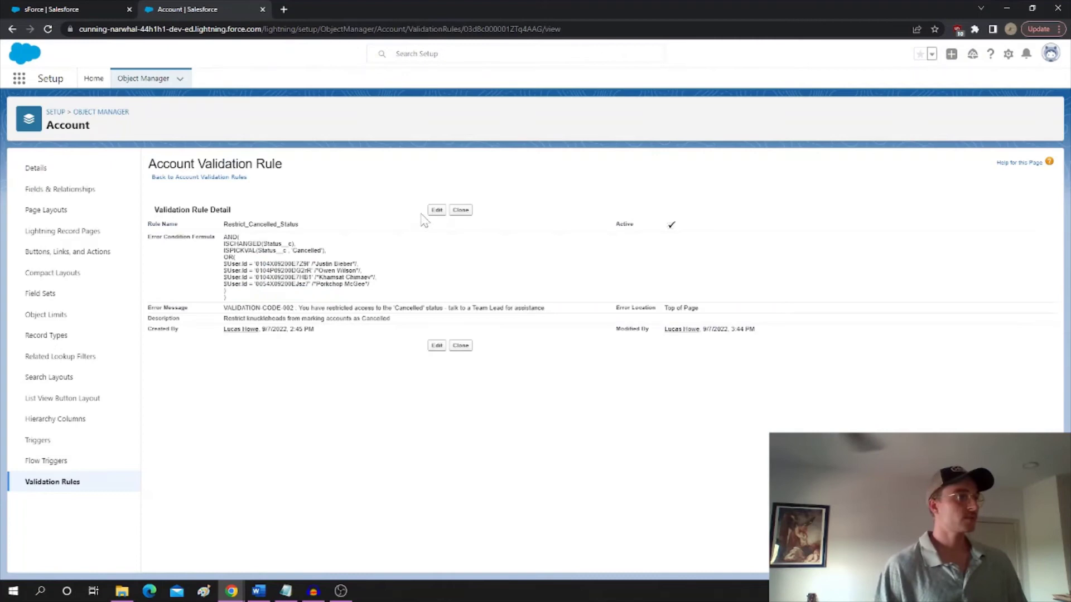
click(437, 210)
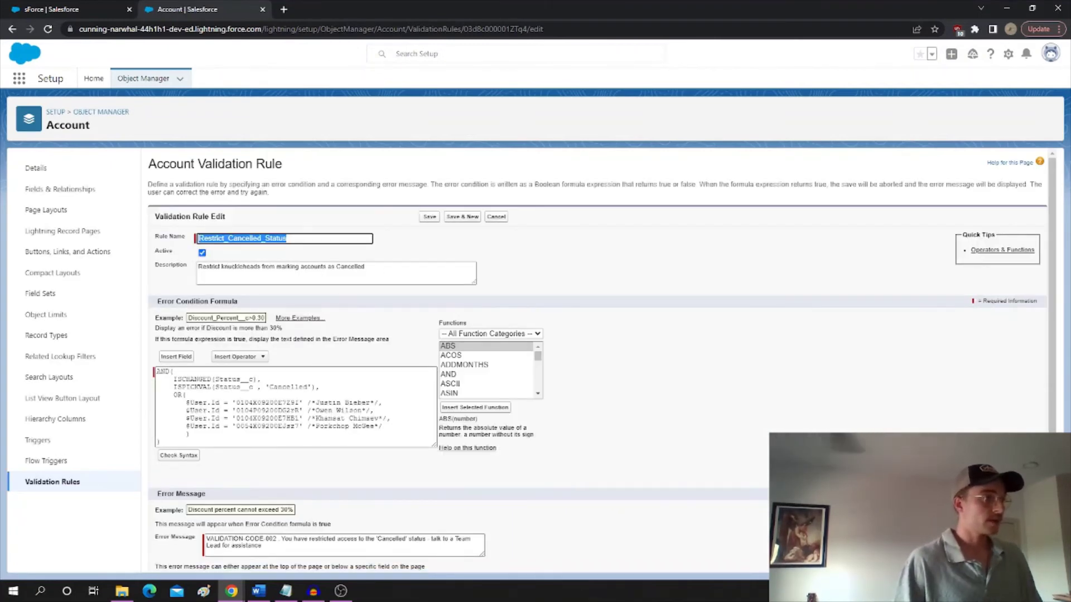
- Insert $Permission.Restrict_Cancelled_Status on a new line after the Cancelled condition
click(319, 388)
key(Return)
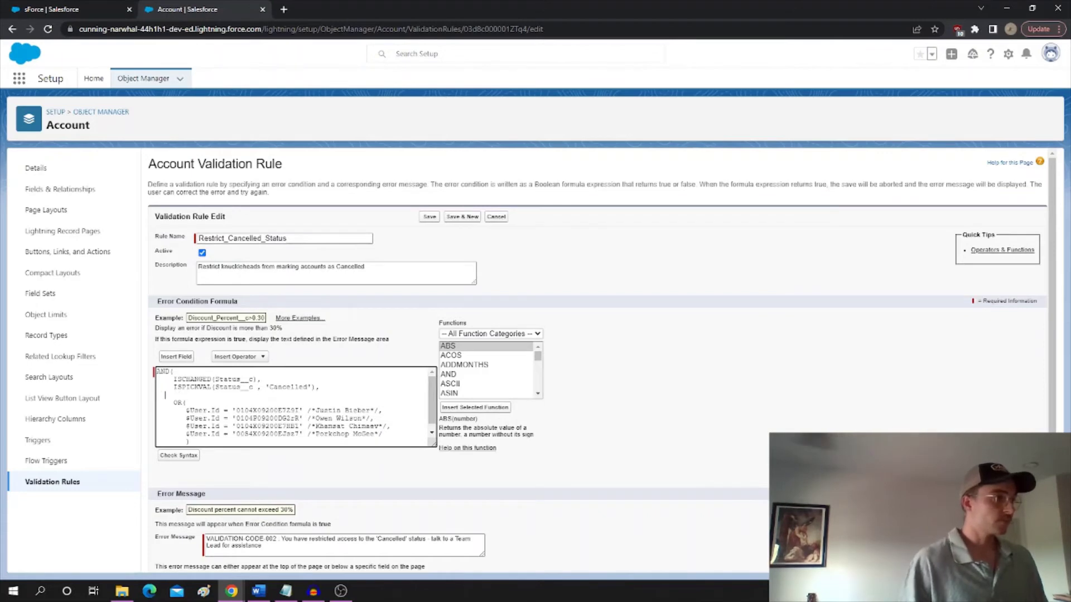
click(188, 360)
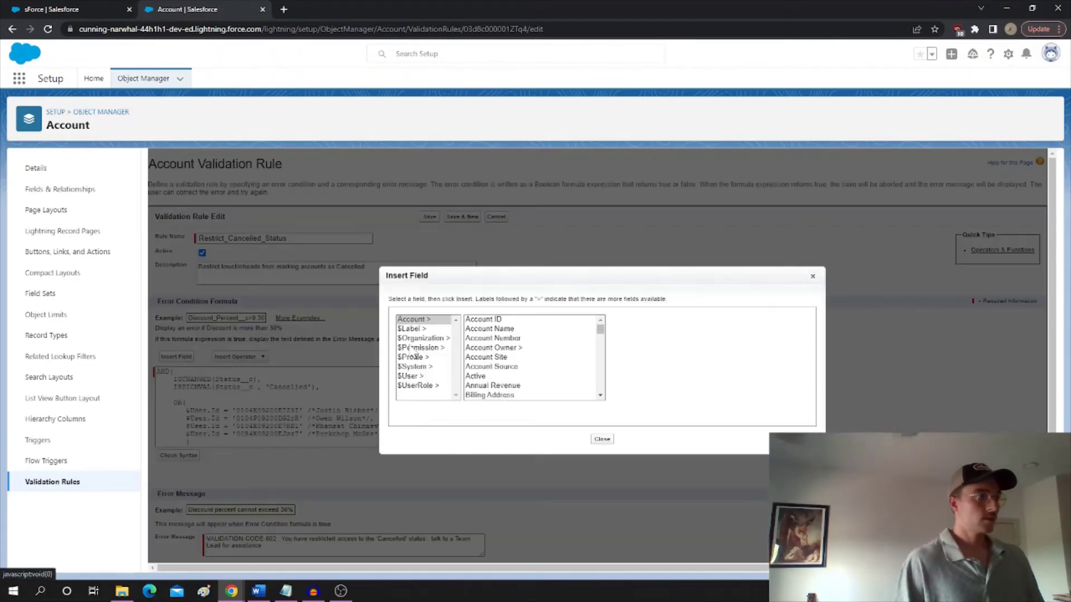
click(420, 348)
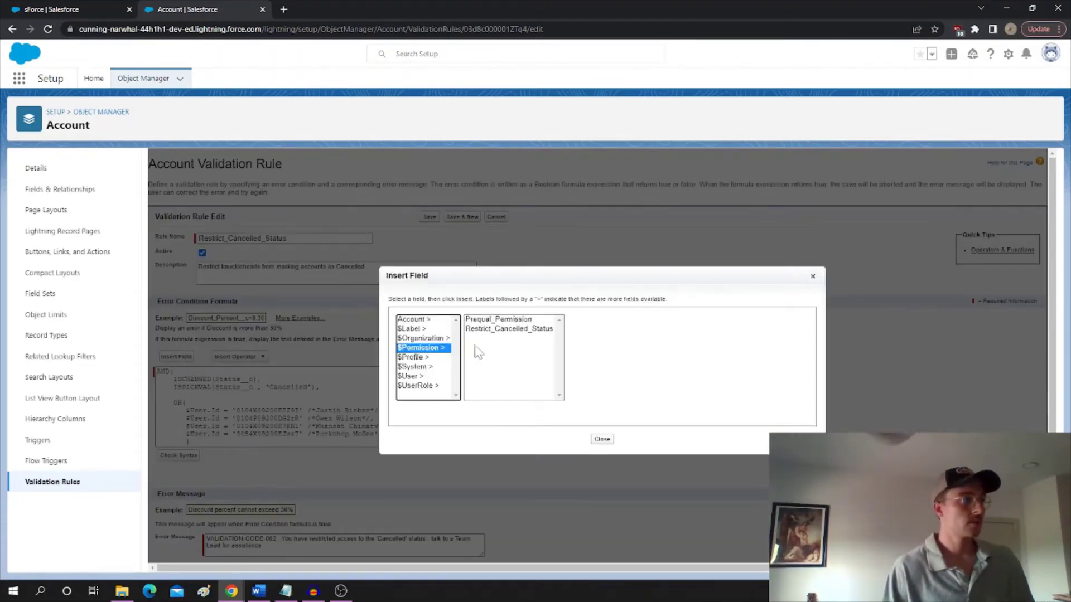
click(506, 330)
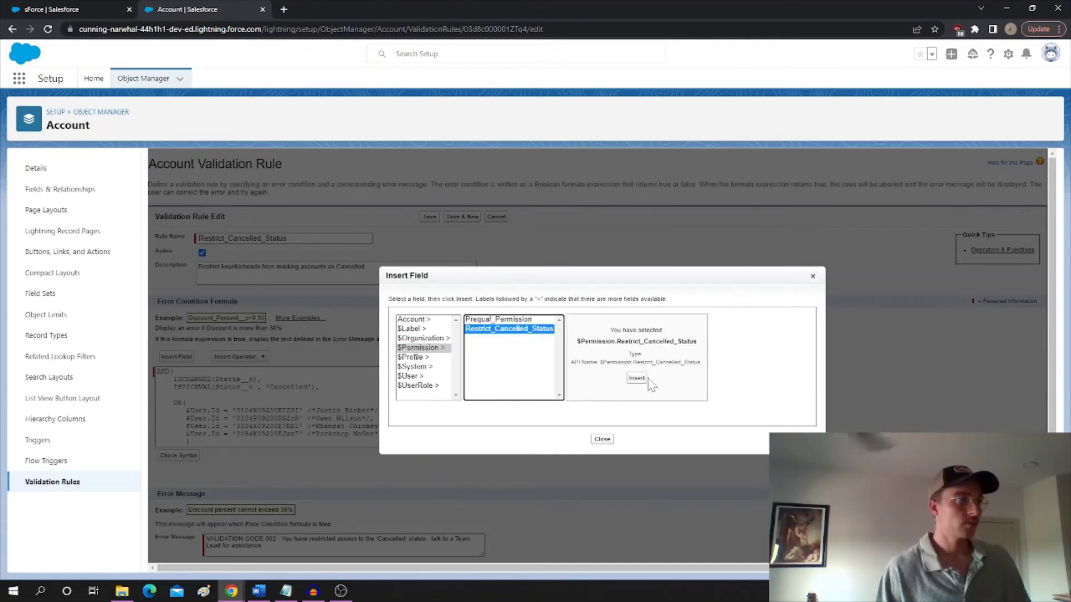
click(647, 381)
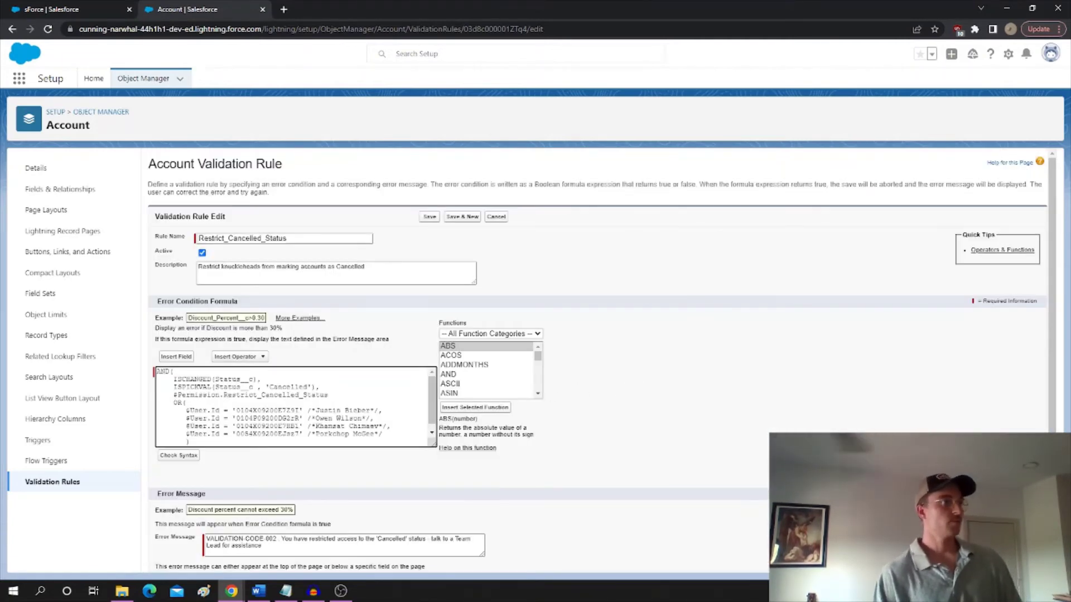
drag(173, 395, 319, 395)
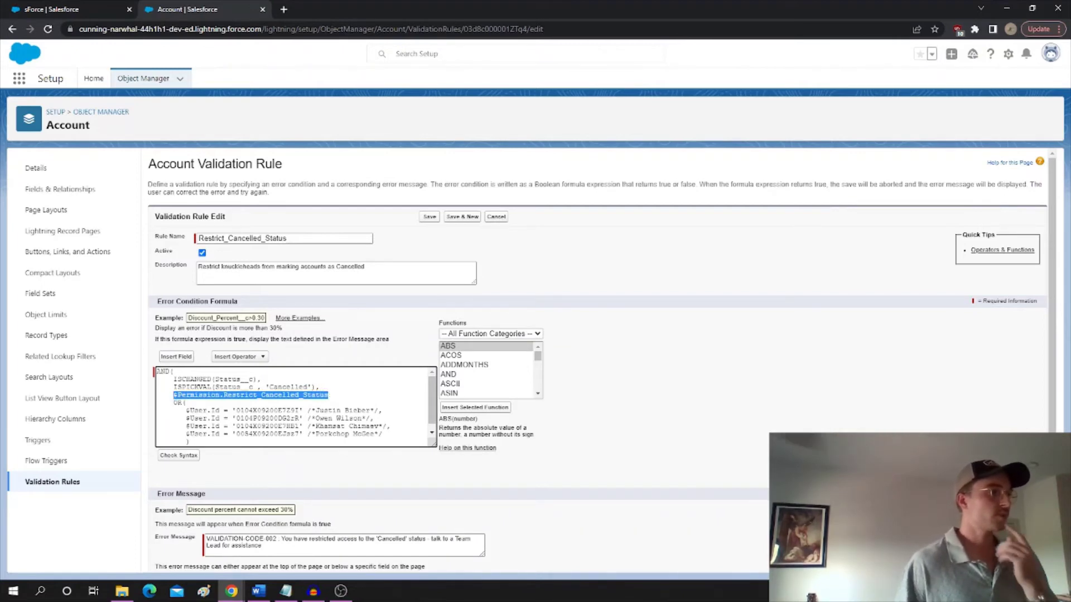
- Delete the OR block of hard-coded $User.Id lines, check syntax, and save the rule
click(206, 395)
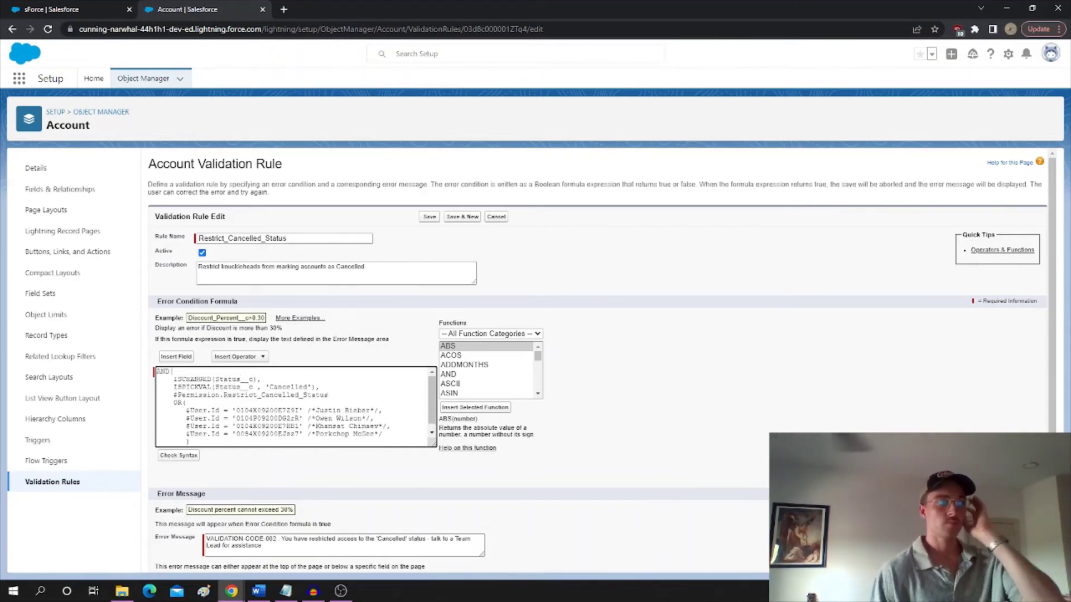
click(170, 372)
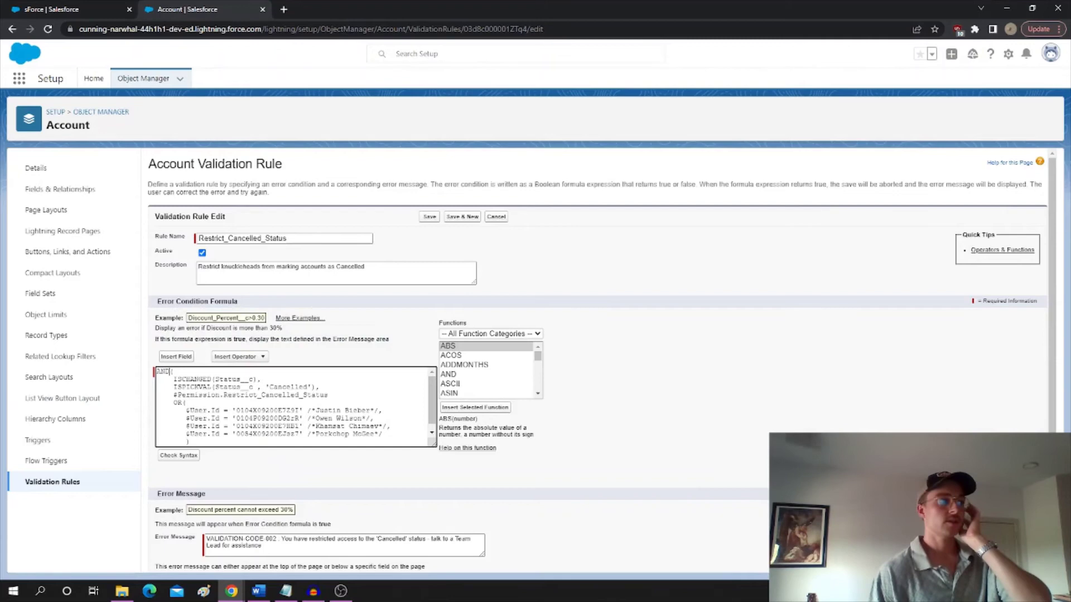
drag(173, 395, 327, 394)
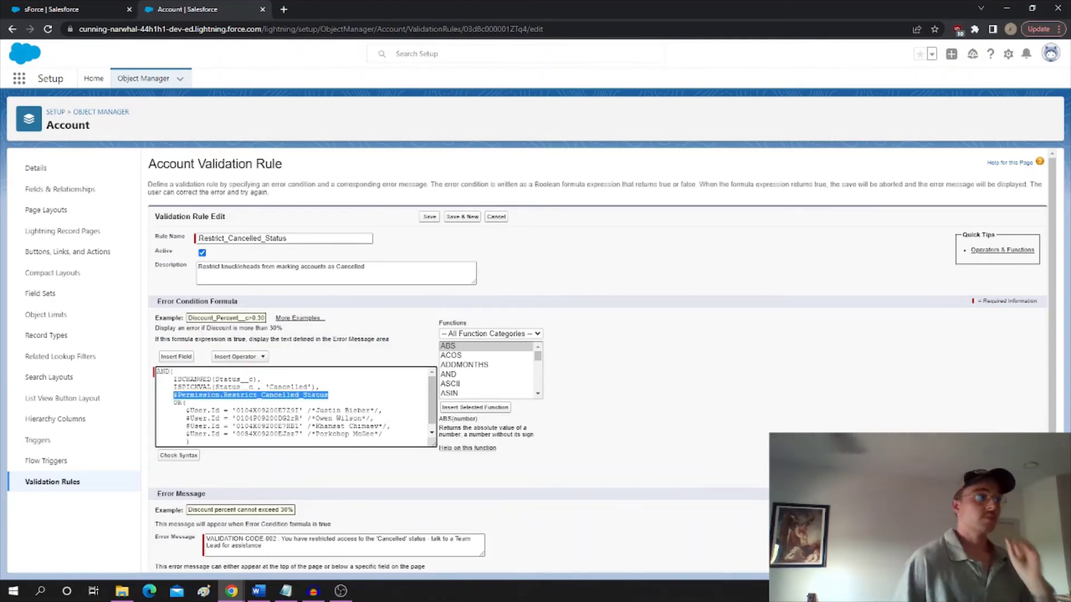
key(Right)
key(ctrl+End)
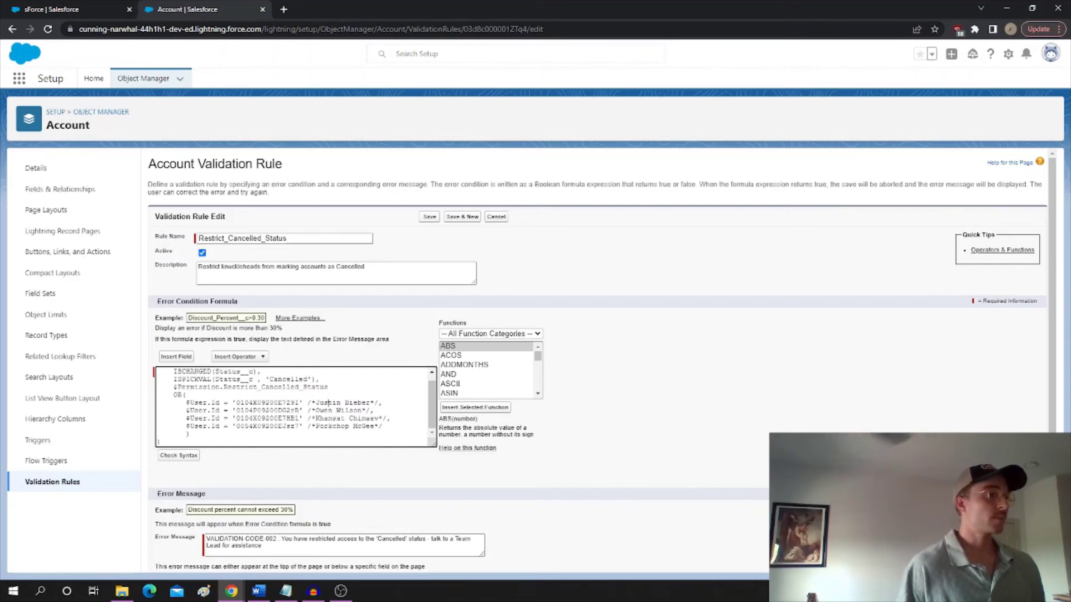
drag(384, 427, 154, 398)
key(BackSpace)
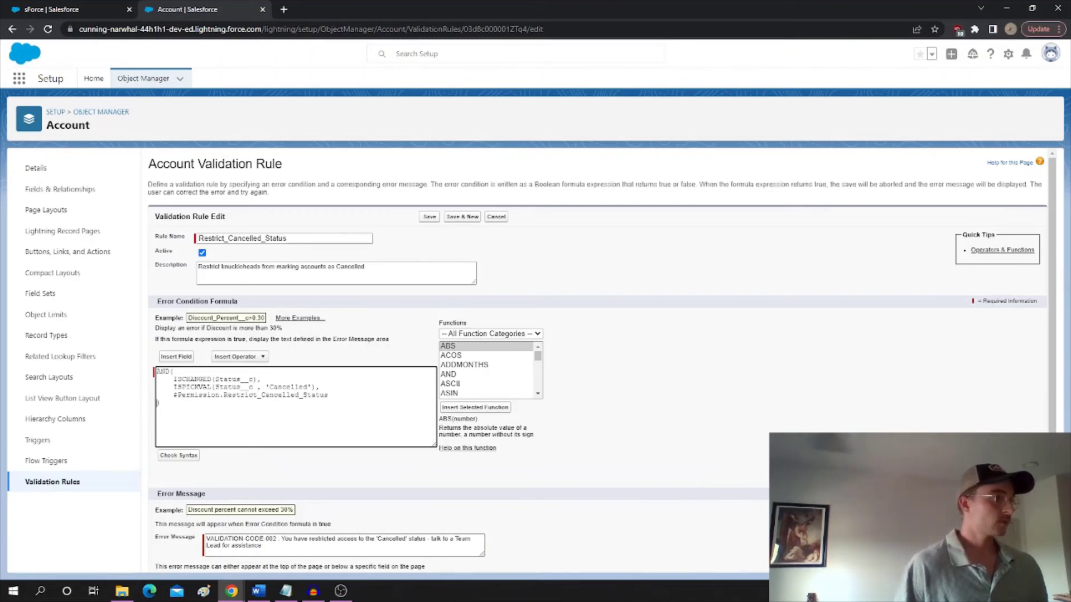
click(179, 455)
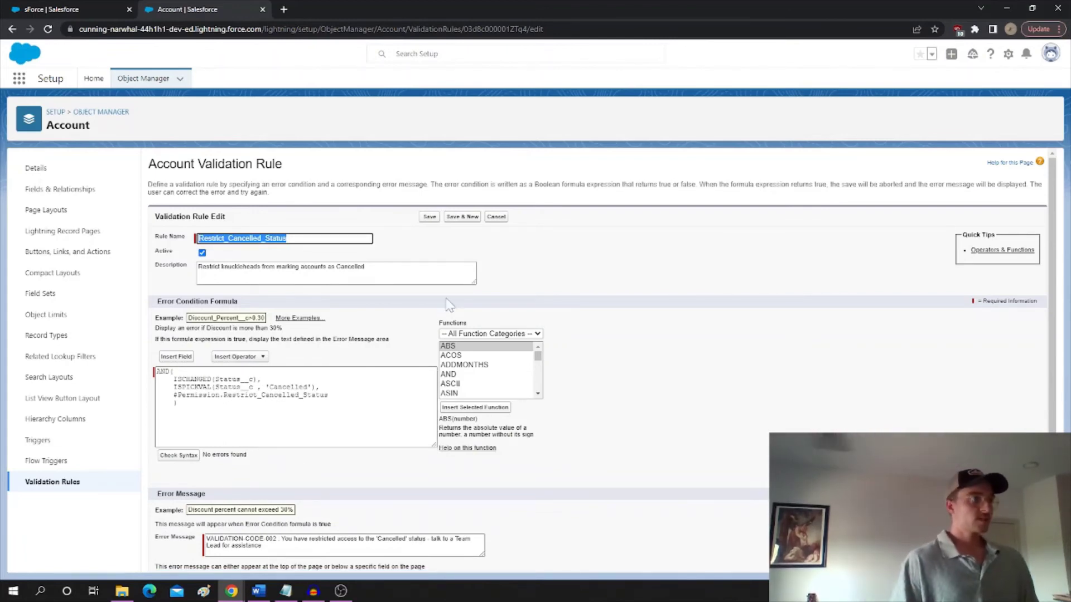
click(430, 217)
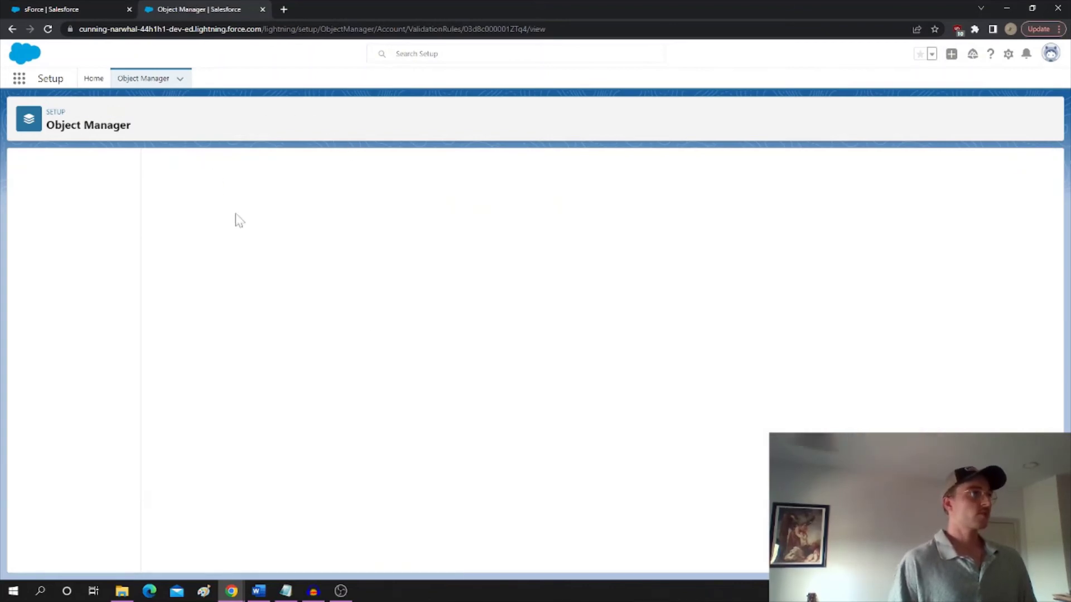
- Inline-edit the sForce account's Status to New and save it
click(115, 6)
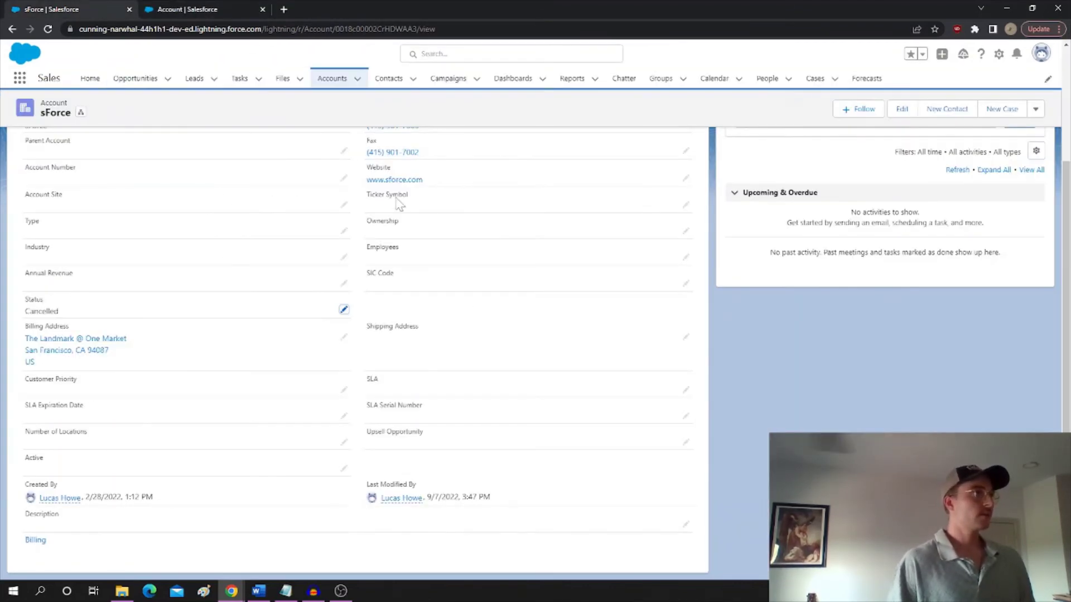
click(344, 310)
click(167, 321)
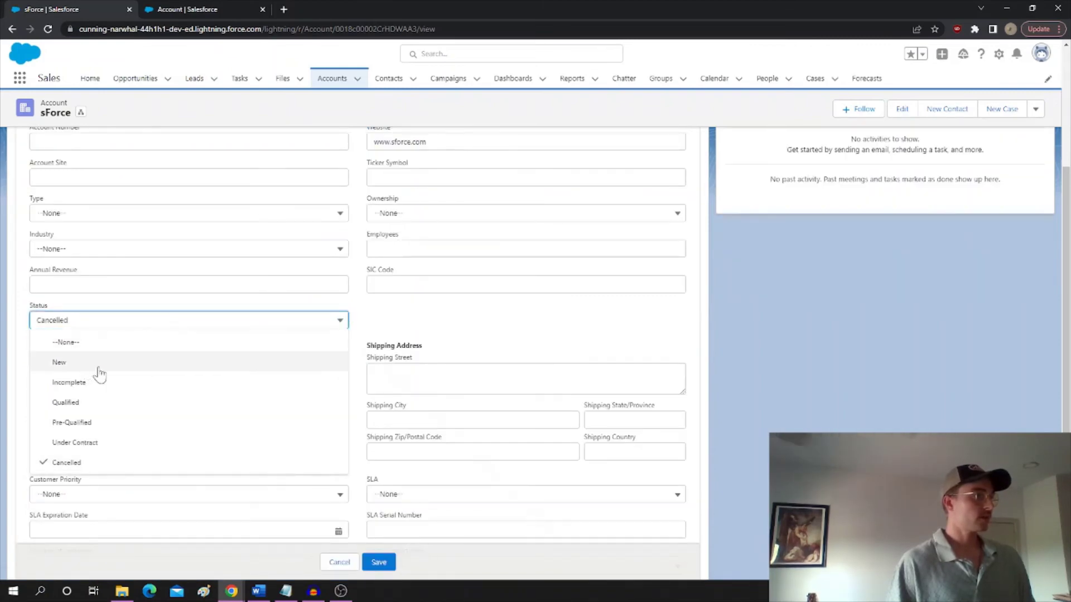
click(98, 368)
click(379, 562)
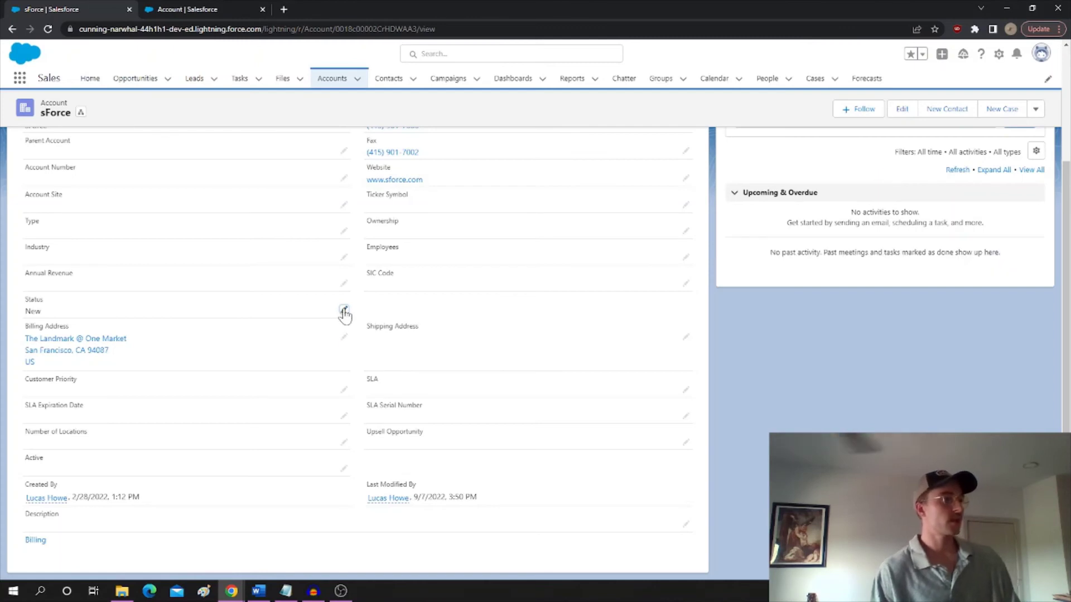
- Try saving the account as Cancelled and confirm the VALIDATION-CODE-002 error blocks it
click(344, 310)
click(172, 321)
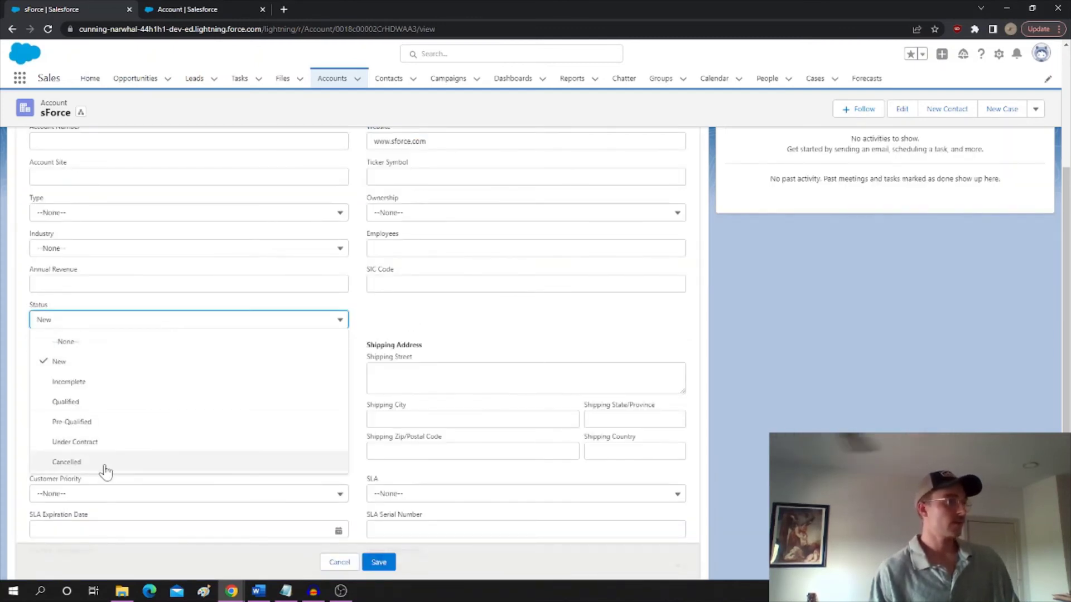
click(105, 463)
click(378, 562)
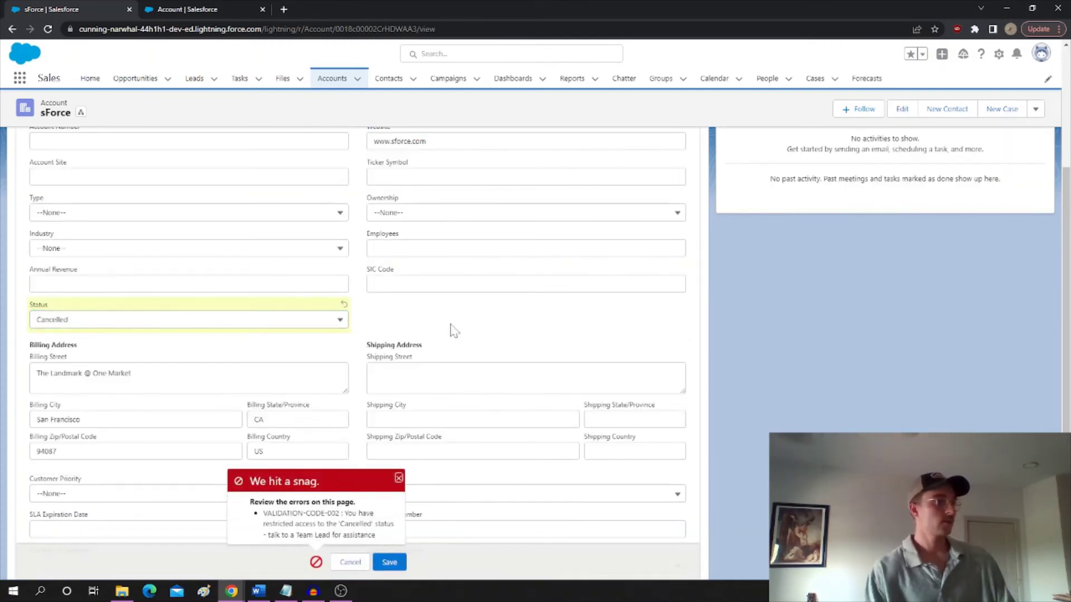
drag(380, 536, 259, 516)
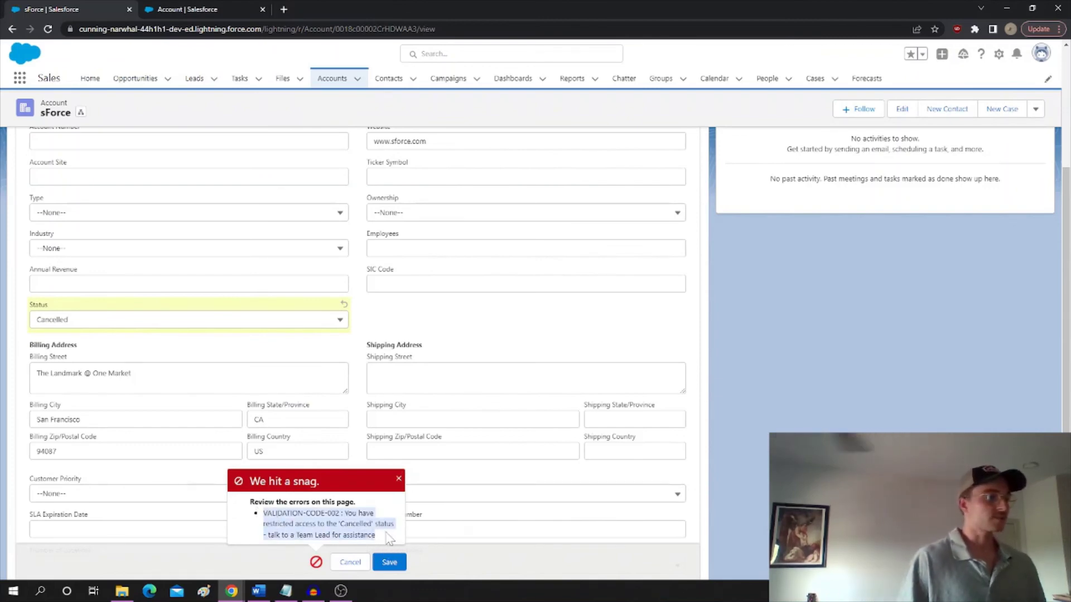
click(187, 9)
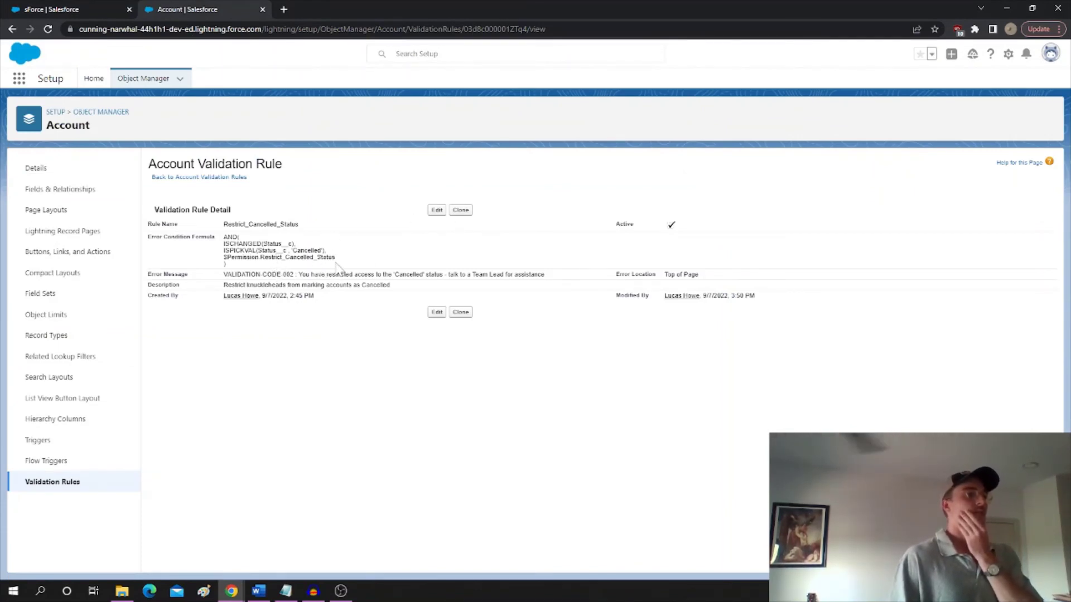
drag(335, 258, 227, 257)
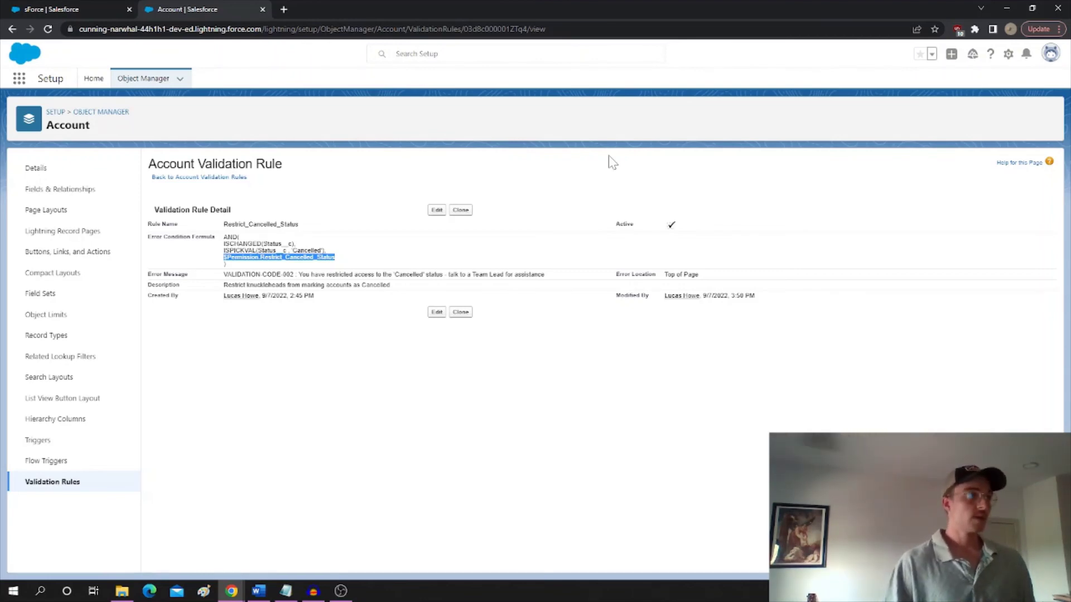
click(524, 173)
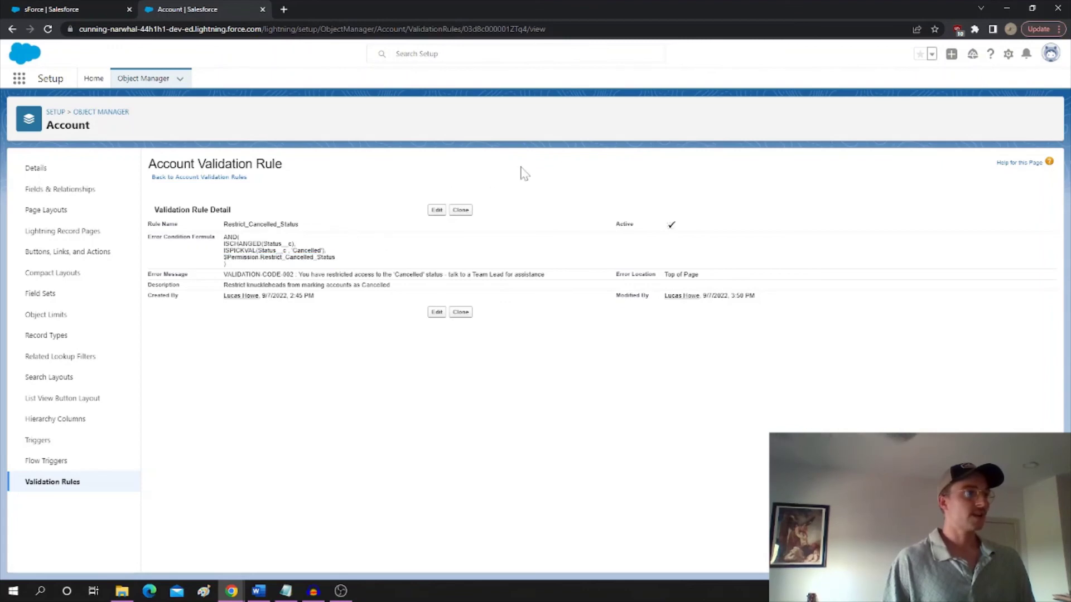